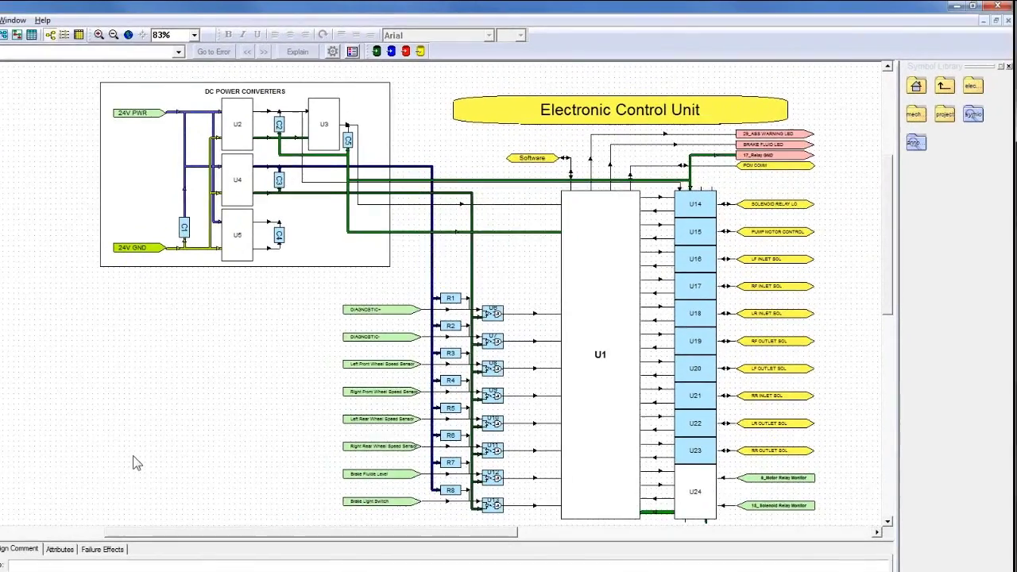
- Inspect the Electronic Control Unit title annotation and the nets connecting U1 to the U14 and U15 blocks in the schematic
{"action": "left_click", "coordinate": [652, 106]}
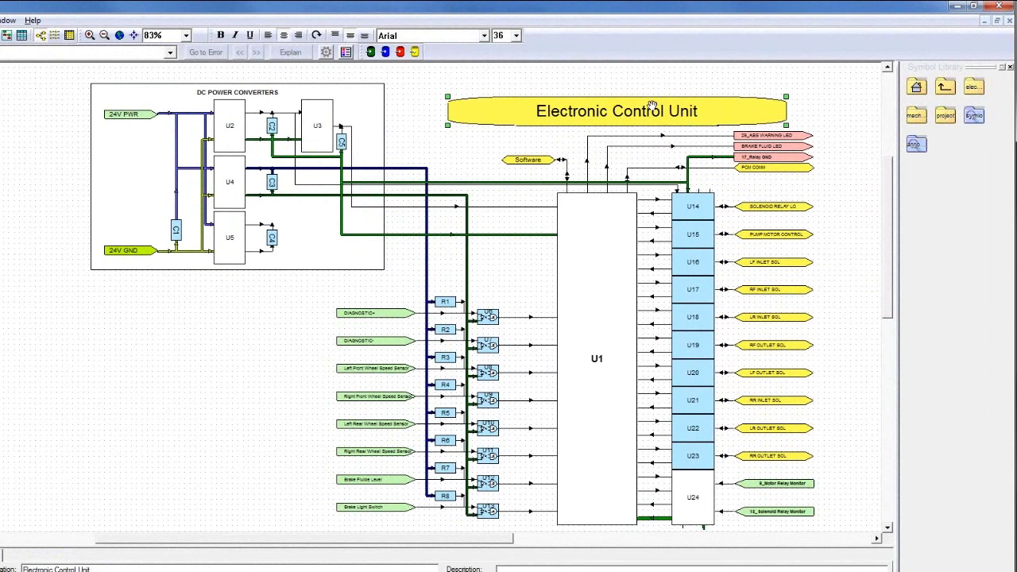
{"action": "left_click", "coordinate": [692, 289]}
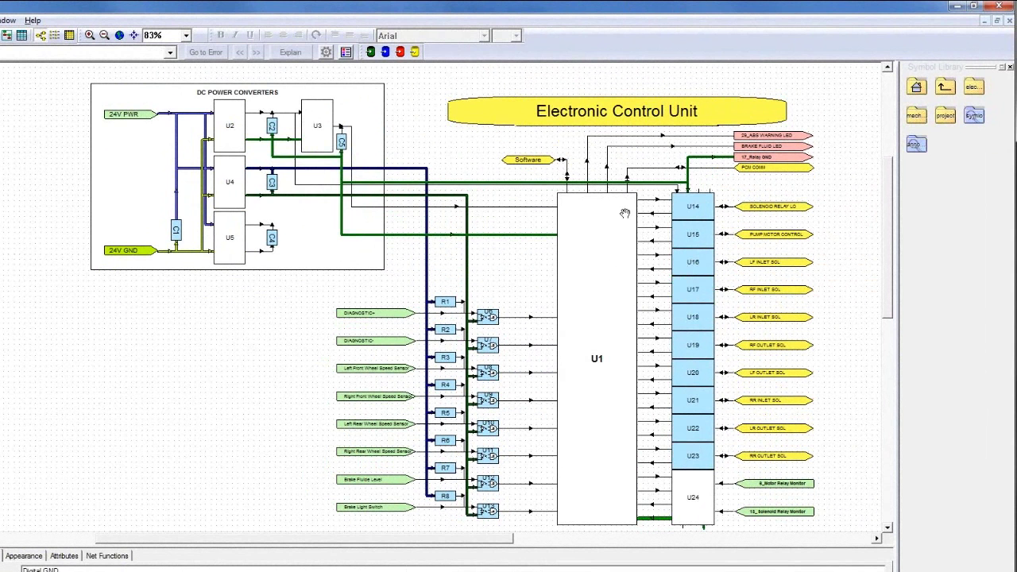
{"action": "left_click", "coordinate": [656, 213]}
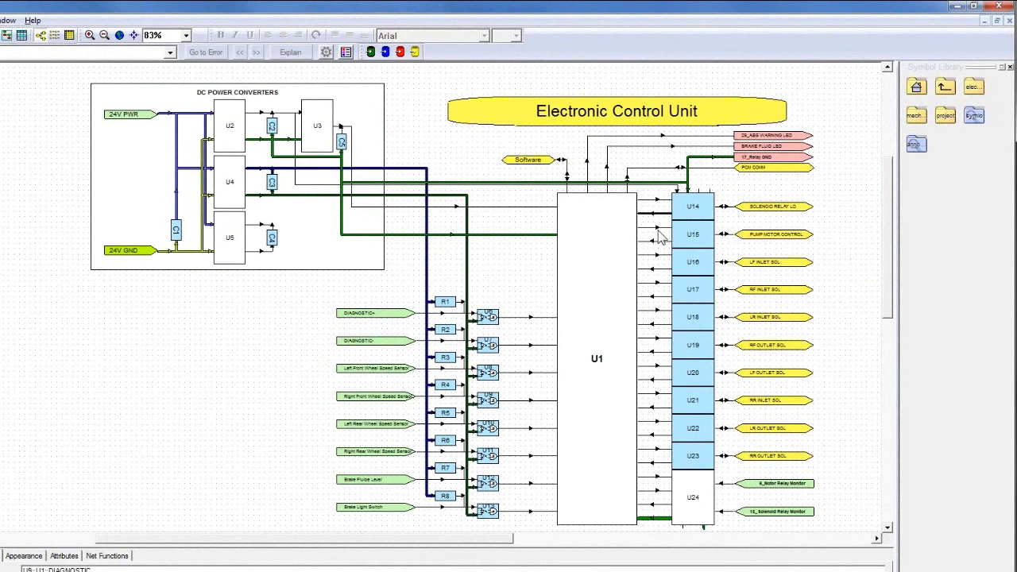
{"action": "left_click", "coordinate": [661, 235]}
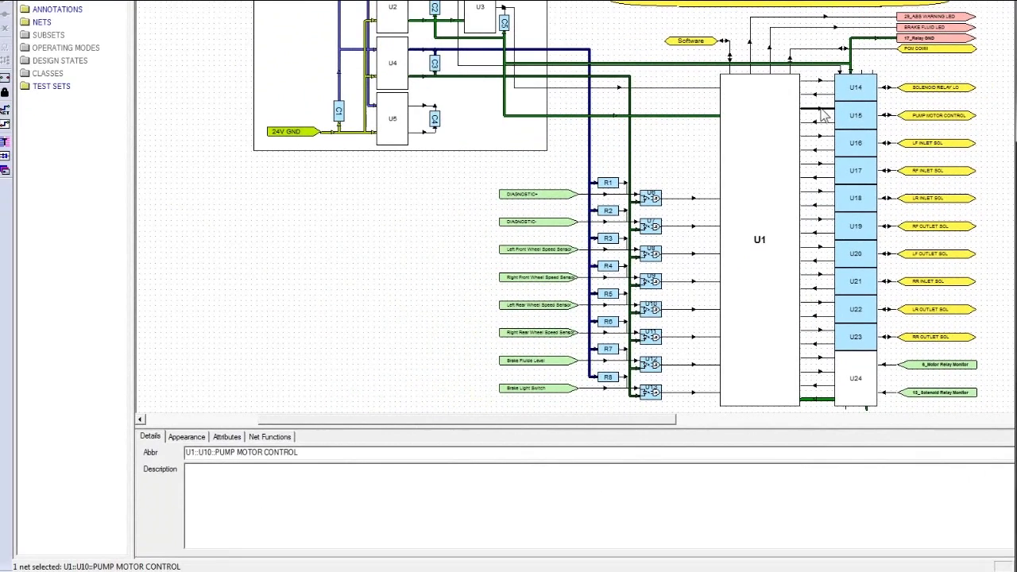
- Review the attributes and failure modes of component U1, and inspect the DIAGNOSTIC+ and Left Front Wheel Speed Sensor input flags
{"action": "left_click", "coordinate": [692, 169]}
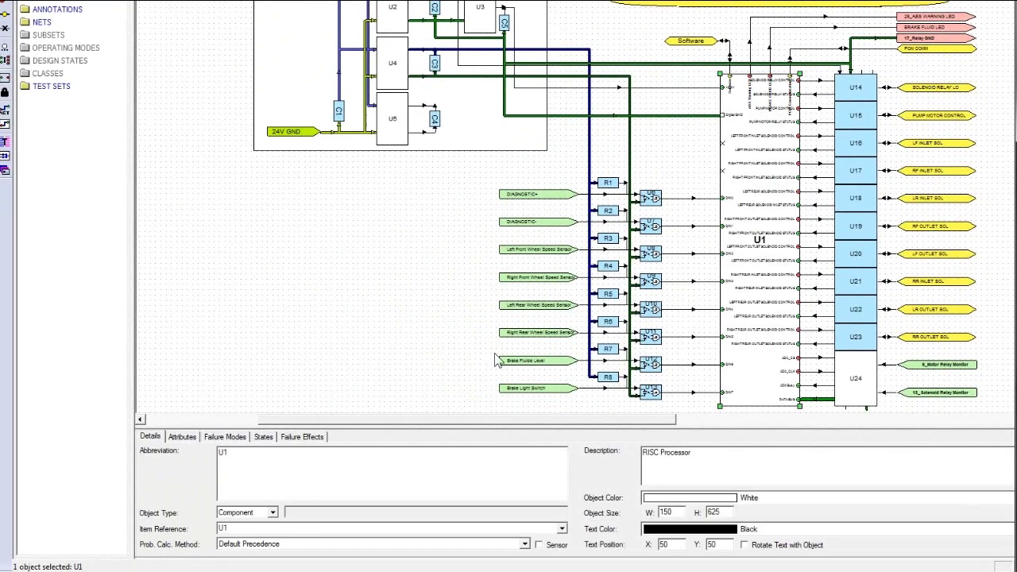
{"action": "left_click", "coordinate": [186, 440]}
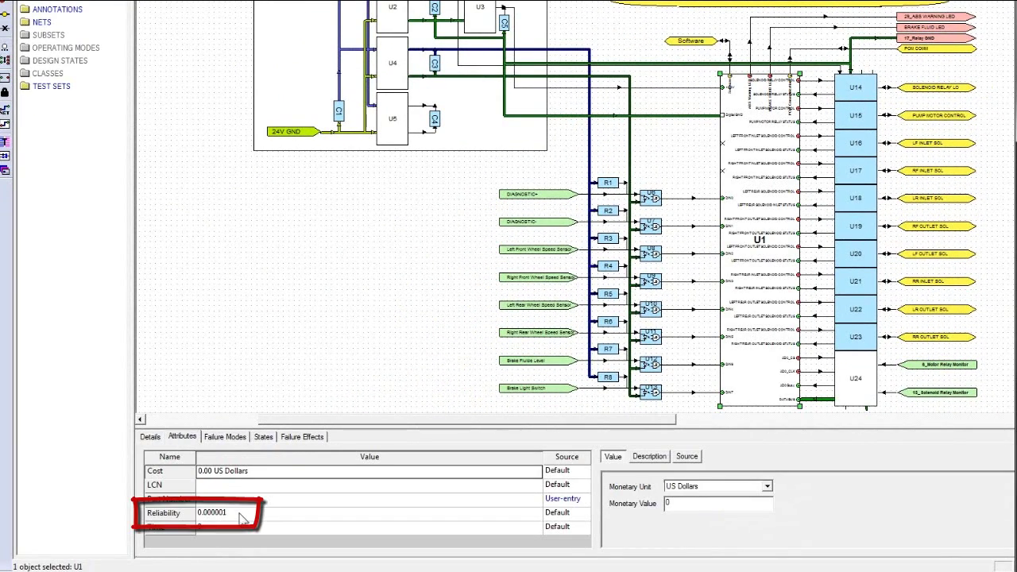
{"action": "left_click", "coordinate": [221, 438]}
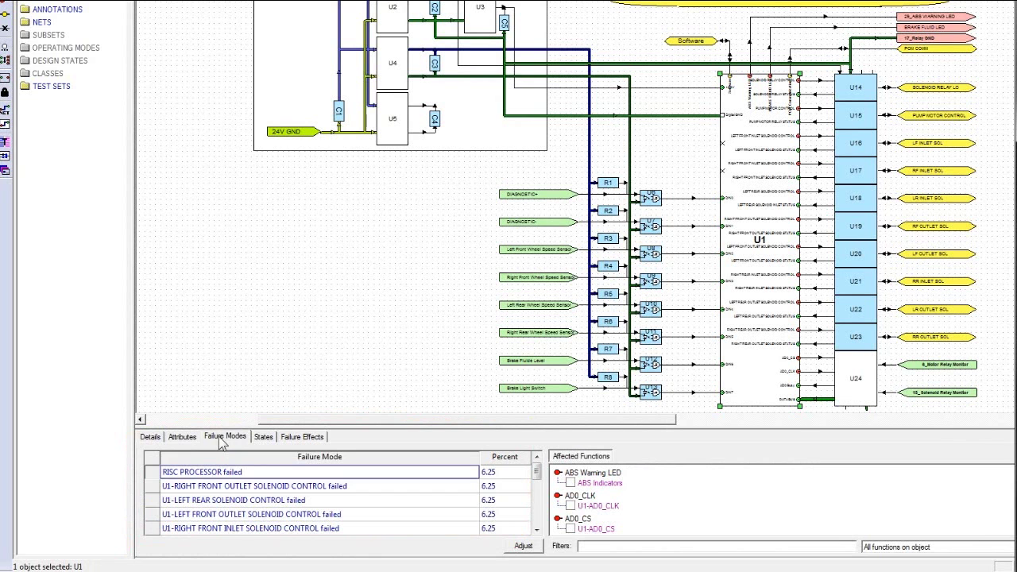
{"action": "left_click", "coordinate": [551, 194]}
{"action": "left_click", "coordinate": [537, 251]}
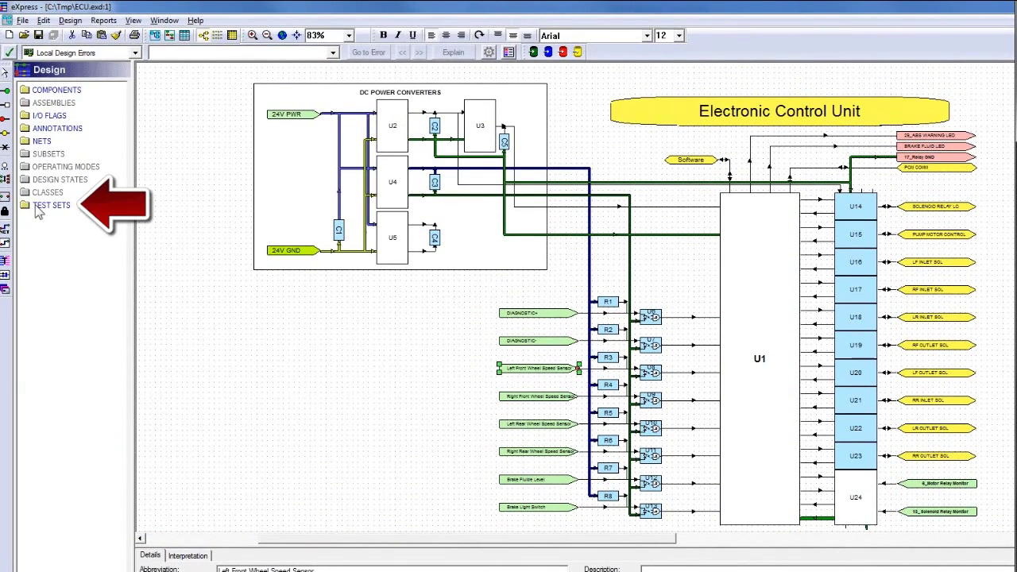
- Open the Brake Light Switch Fault test from the design's Automated Test set
{"action": "double_click", "coordinate": [40, 206]}
{"action": "left_click", "coordinate": [90, 168]}
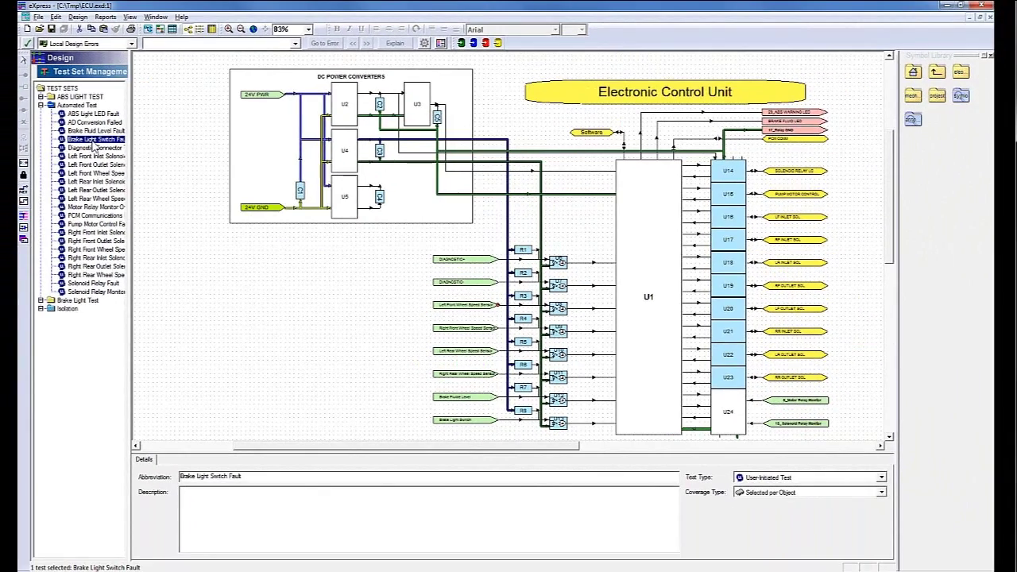
{"action": "double_click", "coordinate": [94, 140]}
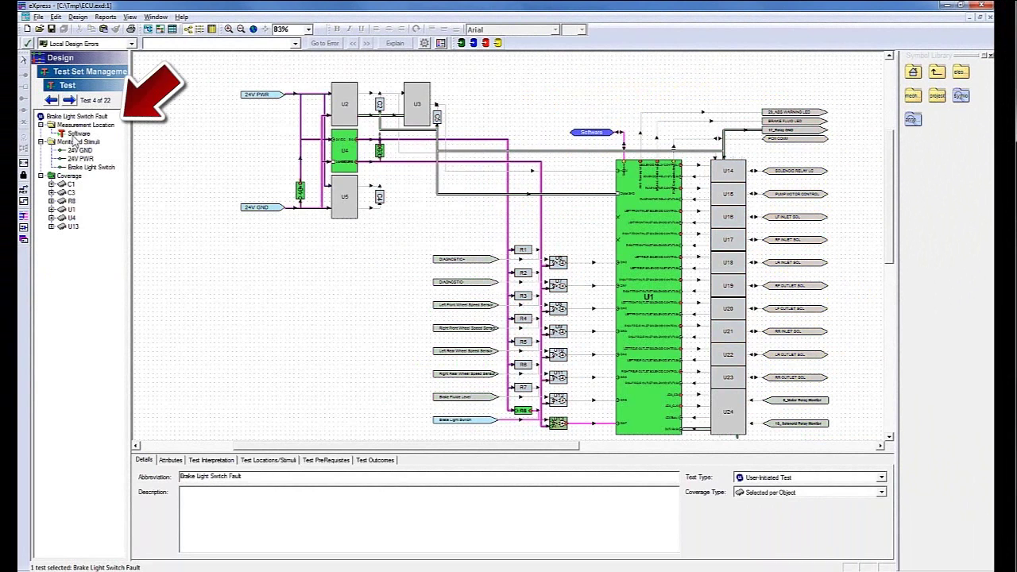
- Examine the Software measurement location and the coverage of C3 and U1 for the Brake Light Switch Fault test
{"action": "left_click", "coordinate": [78, 133]}
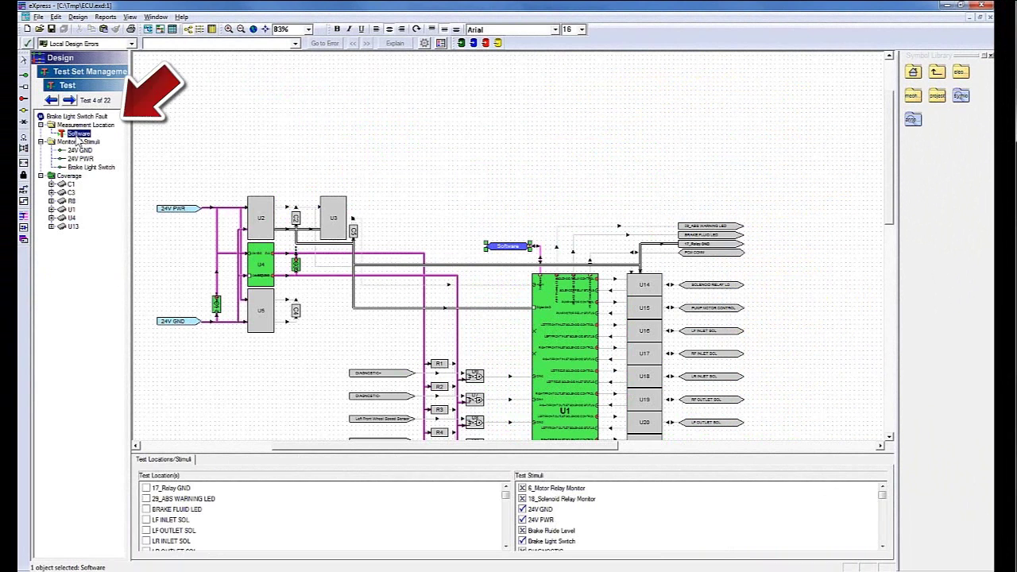
{"action": "left_click", "coordinate": [70, 192]}
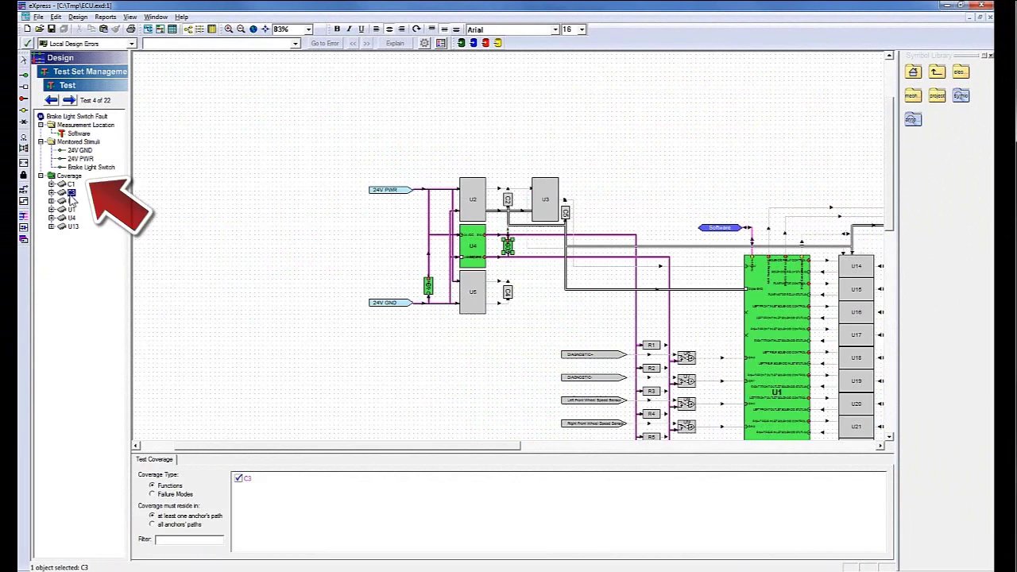
{"action": "left_click", "coordinate": [71, 208]}
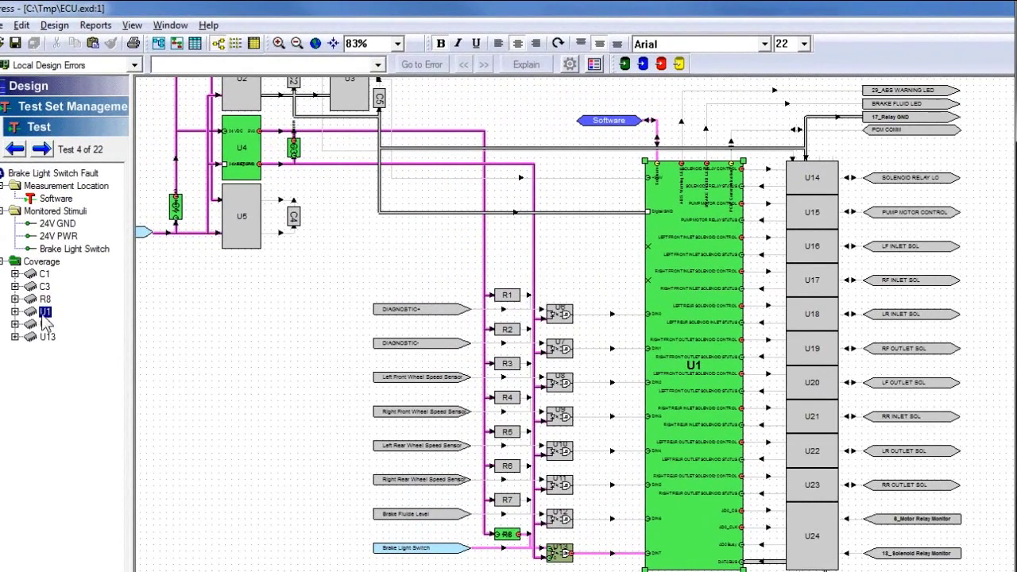
- Switch to the ECU BIT.exdg diagnostic study and show the beginning of its fault tree
{"action": "left_click", "coordinate": [170, 25]}
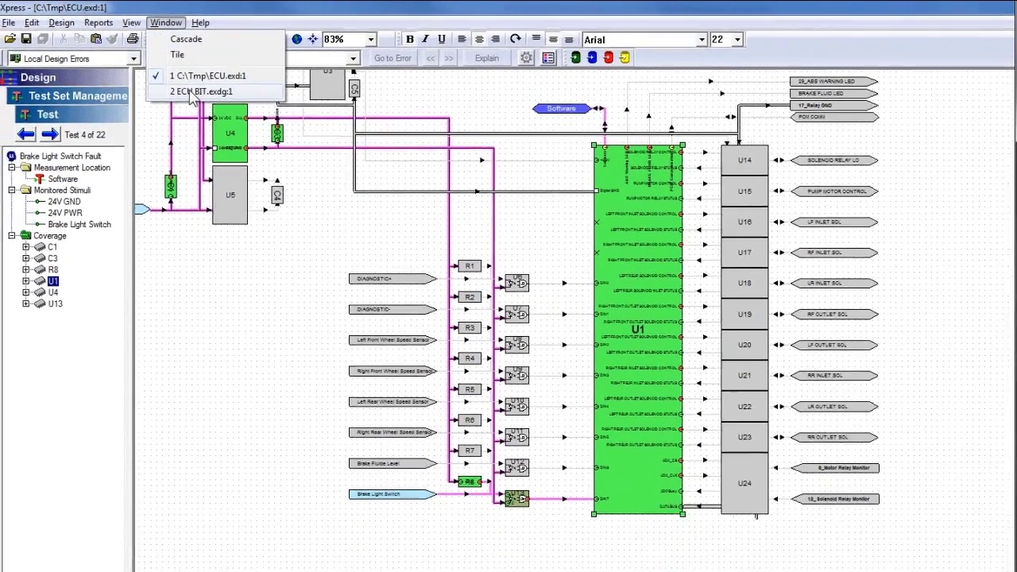
{"action": "left_click", "coordinate": [208, 101]}
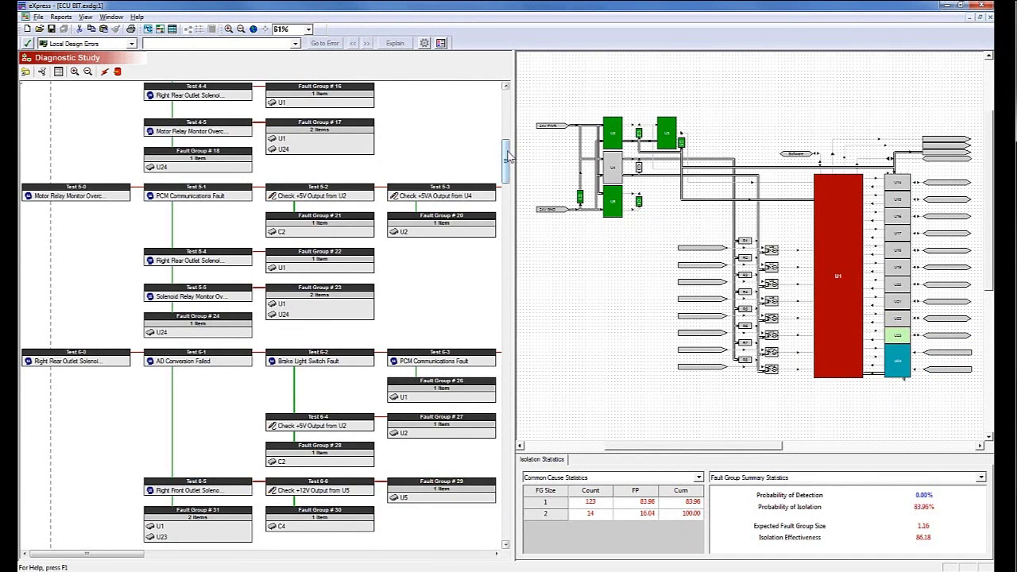
{"action": "left_click_drag", "start_coordinate": [506, 155], "coordinate": [512, 97]}
- Trace the diagnostic path from AD Conversion Failed through PCM Communications Fault, Right Rear Outlet Solenoid and Solenoid Relay Monitor to Fault Group # 4
{"action": "left_click", "coordinate": [102, 95]}
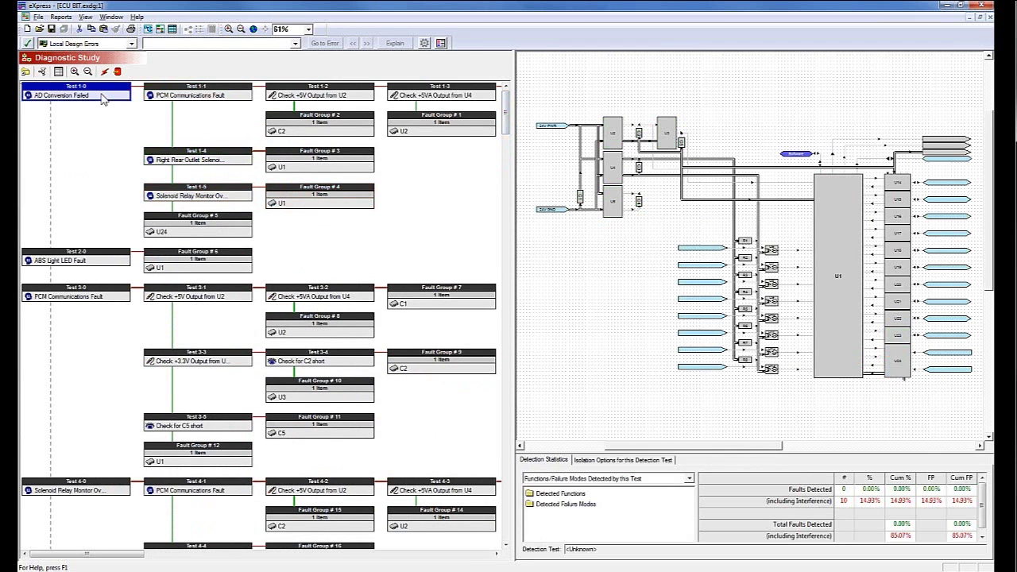
{"action": "left_click", "coordinate": [196, 94]}
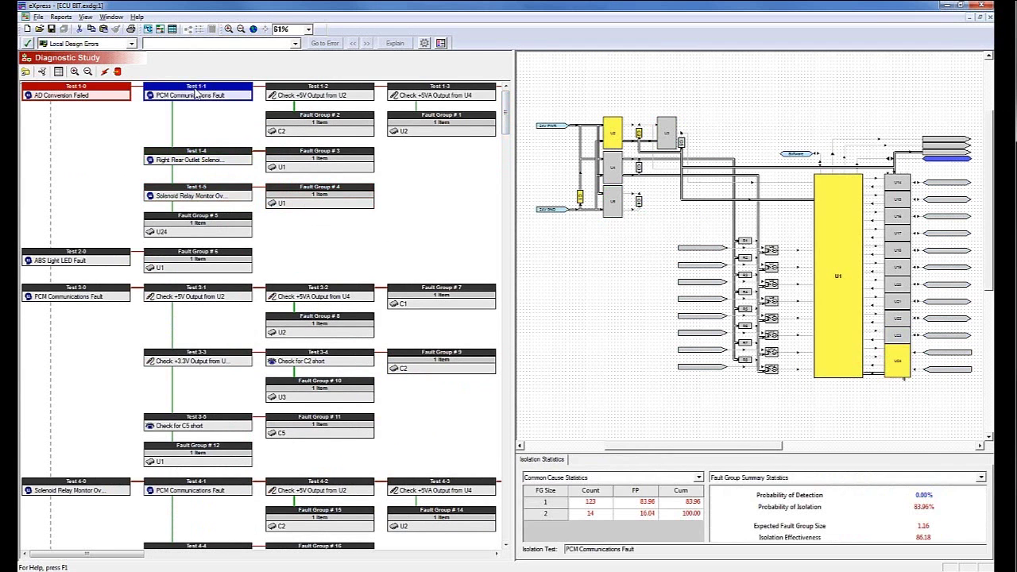
{"action": "left_click", "coordinate": [192, 161]}
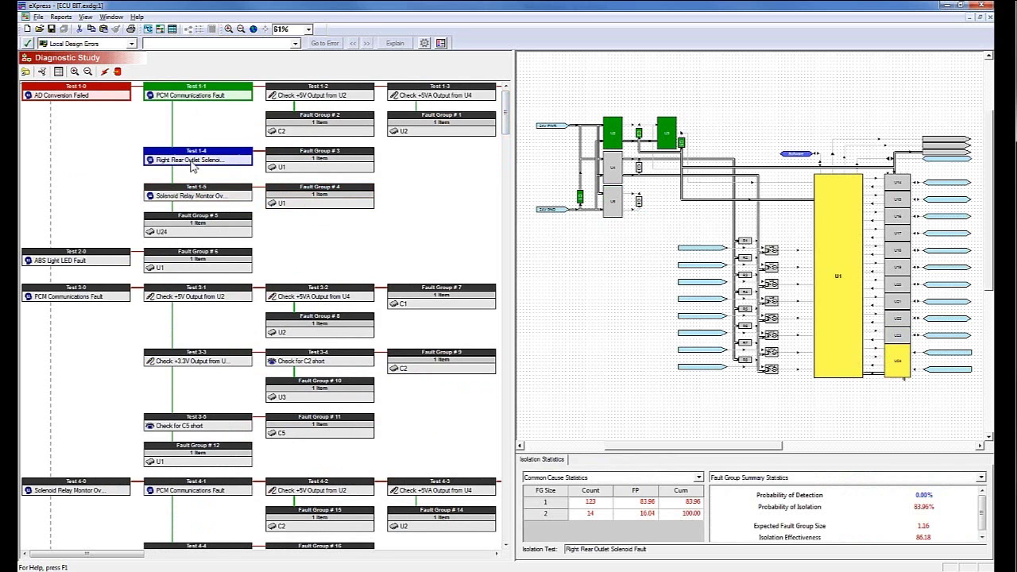
{"action": "left_click", "coordinate": [188, 200]}
{"action": "left_click", "coordinate": [321, 207]}
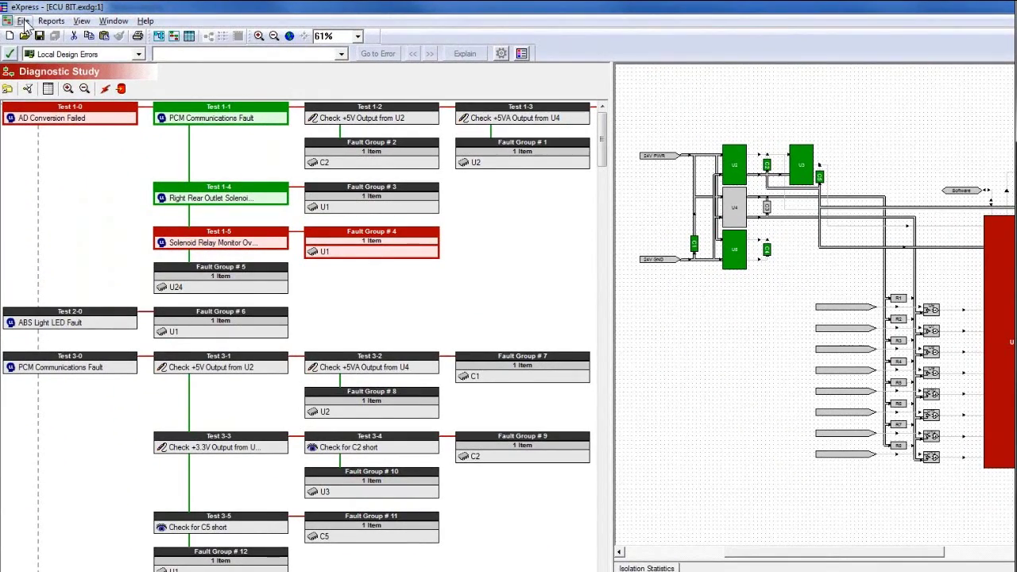
- Export the ECU BIT diagnostic study as a DIAG-ML document
{"action": "left_click", "coordinate": [23, 21]}
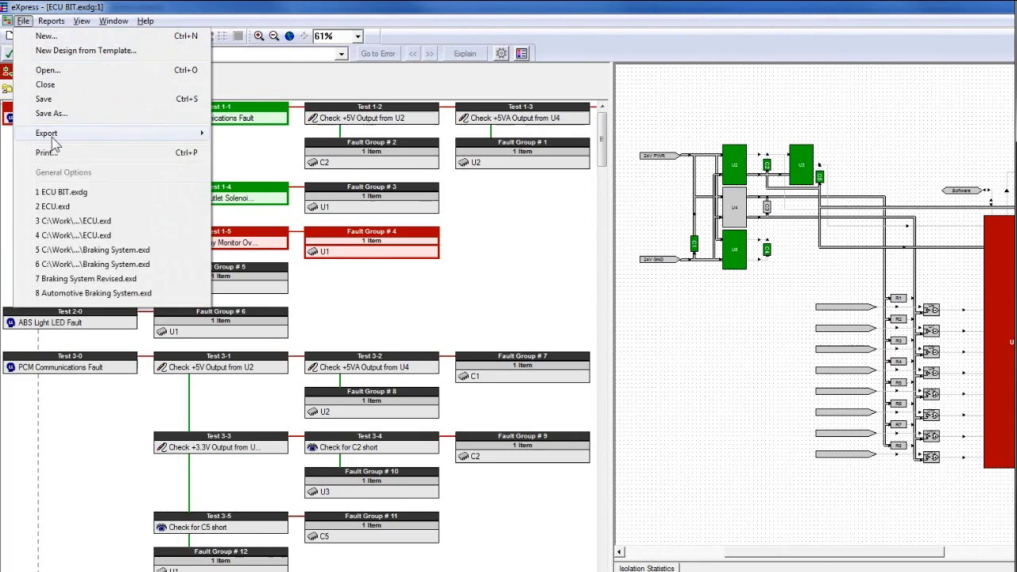
{"action": "mouse_move", "coordinate": [54, 135]}
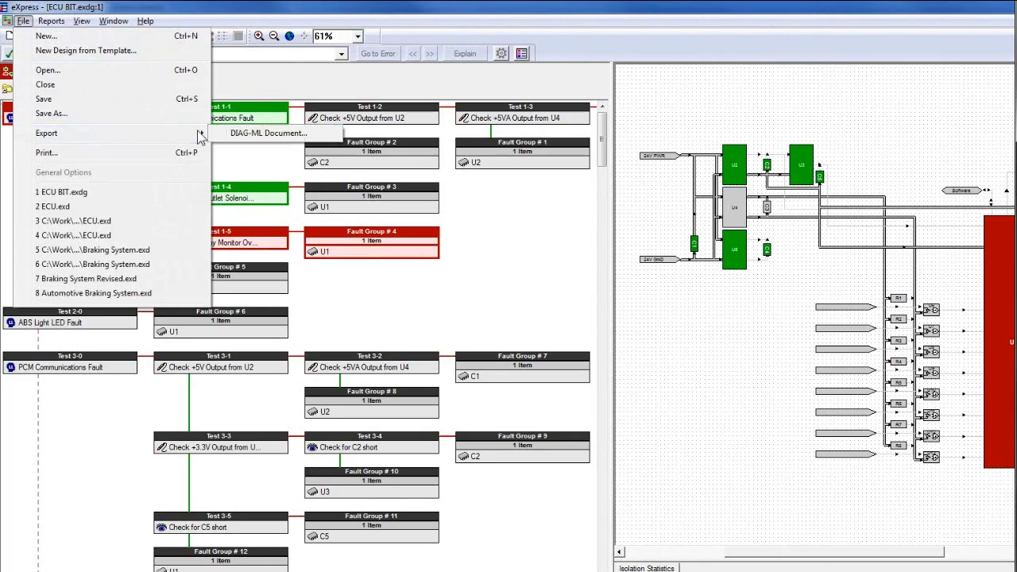
{"action": "left_click", "coordinate": [281, 138]}
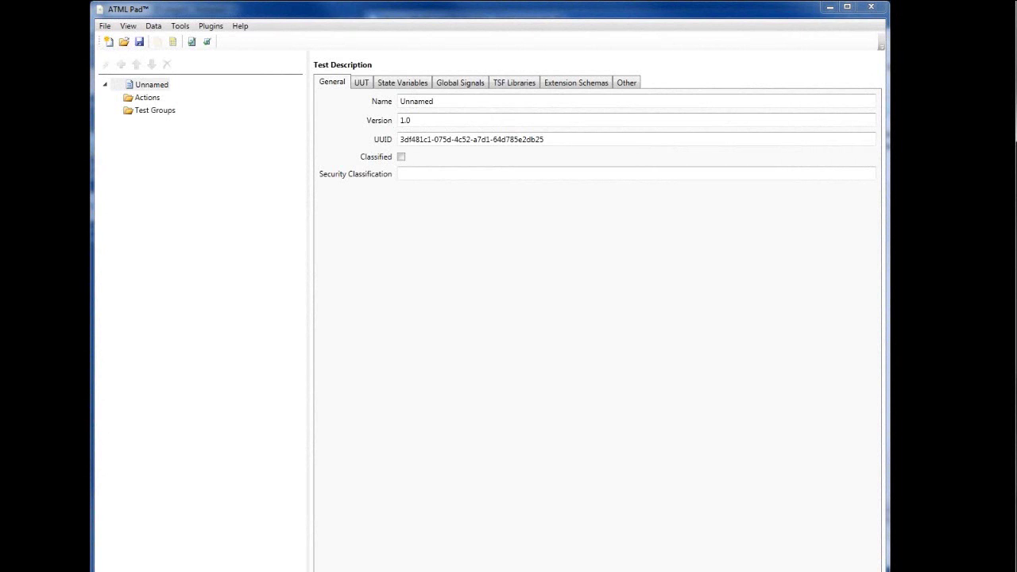
- Switch to ATML Pad and import ECU BIT.diagml with the DiagML import plugin
{"action": "left_click", "coordinate": [211, 26]}
{"action": "mouse_move", "coordinate": [352, 42]}
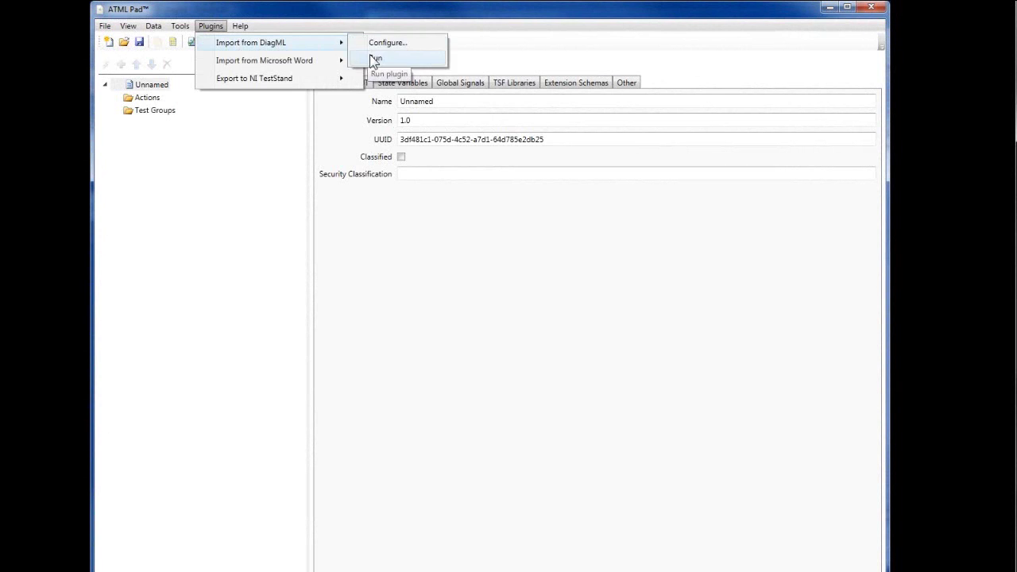
{"action": "left_click", "coordinate": [369, 57]}
{"action": "left_click", "coordinate": [270, 115]}
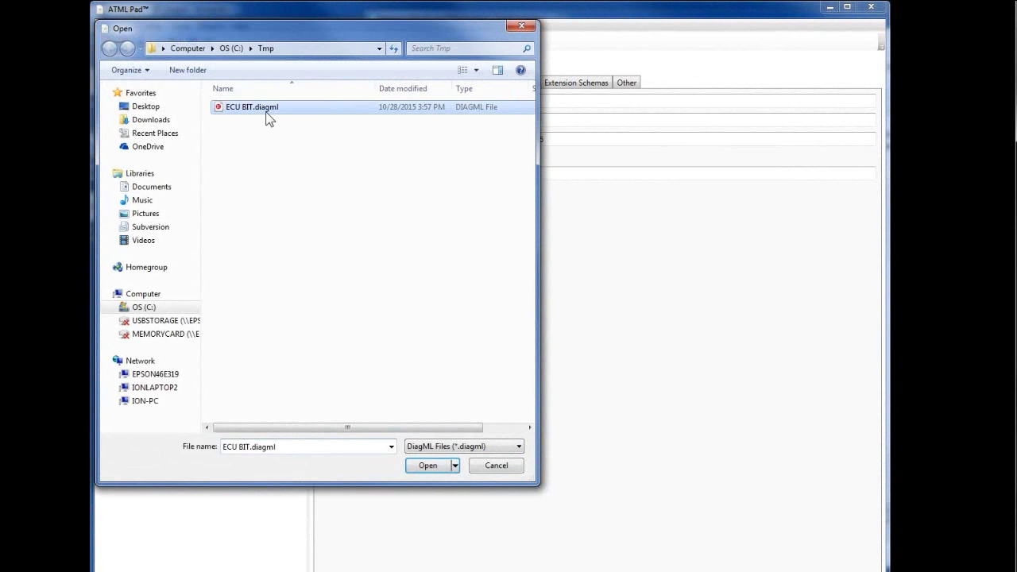
{"action": "left_click", "coordinate": [431, 469]}
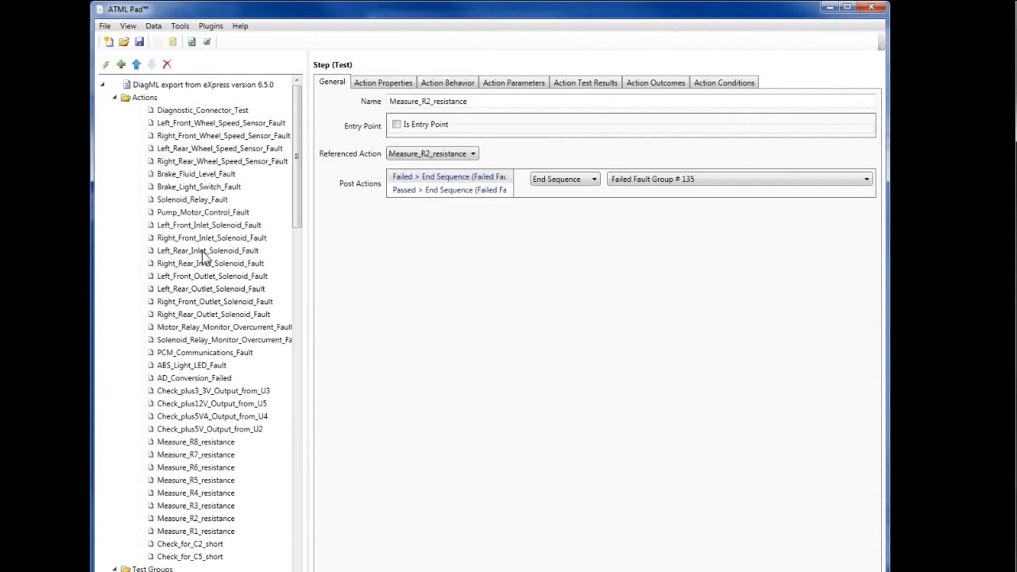
- Inspect the Left_Rear_Inlet_Solenoid_Fault action, collapse the Actions group, and view the StaticDiagProc-1 sequence
{"action": "left_click", "coordinate": [205, 251]}
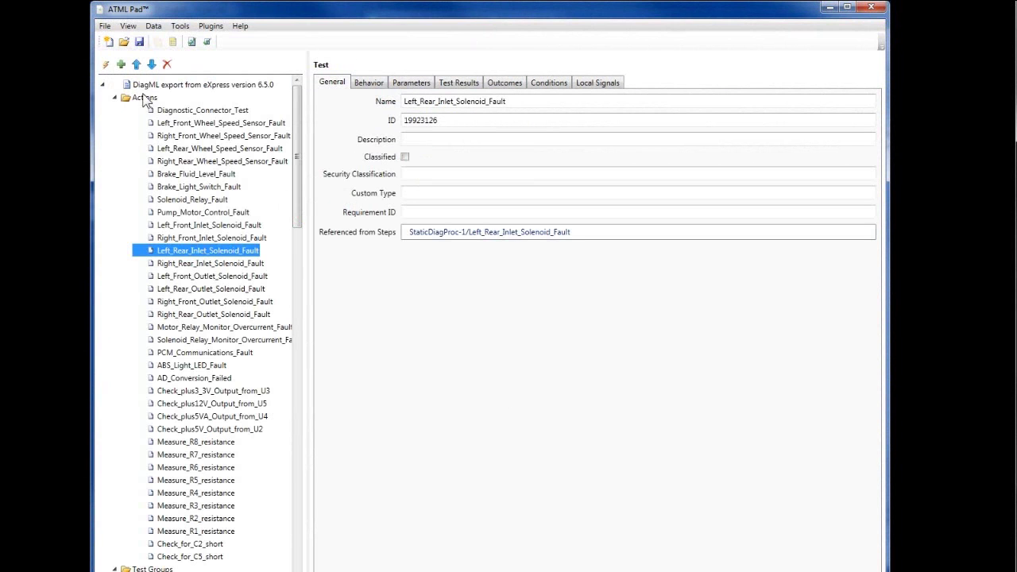
{"action": "left_click", "coordinate": [114, 97]}
{"action": "left_click", "coordinate": [191, 124]}
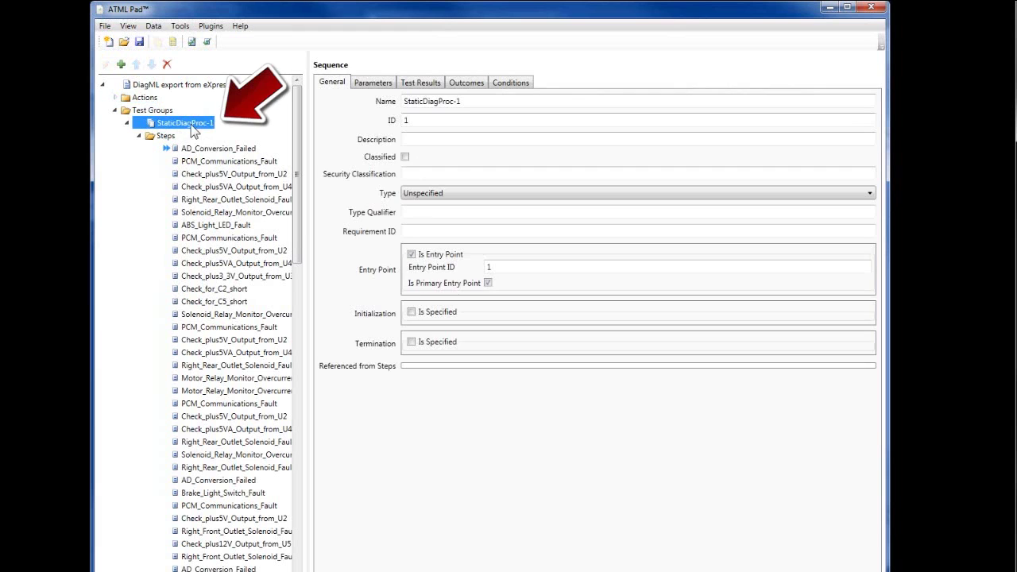
- Examine the PCM_Communications_Fault step and the Passed post action of the Check_plus5V_Output_from_U2 step
{"action": "left_click", "coordinate": [210, 163]}
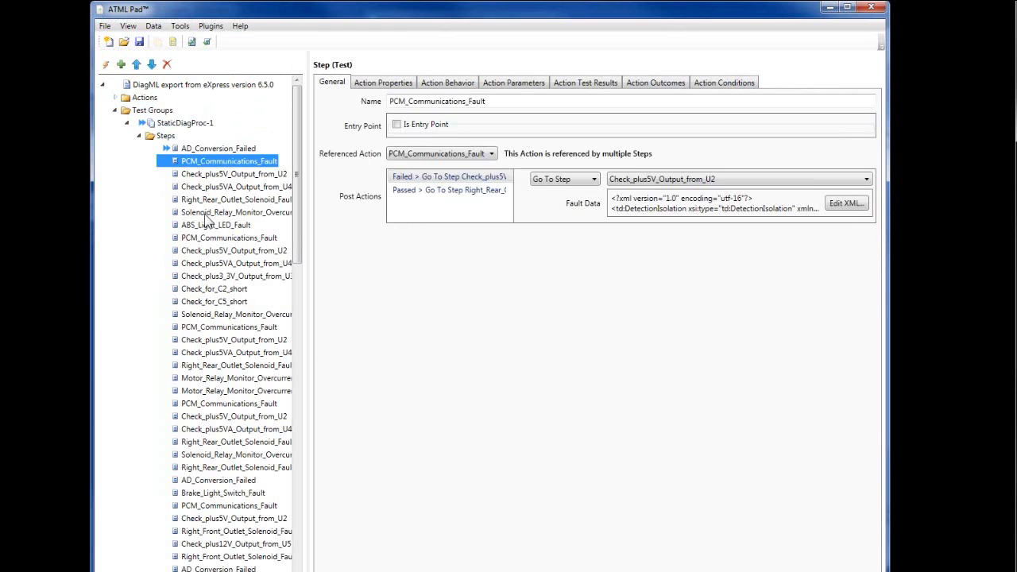
{"action": "left_click", "coordinate": [203, 253]}
{"action": "left_click", "coordinate": [477, 190]}
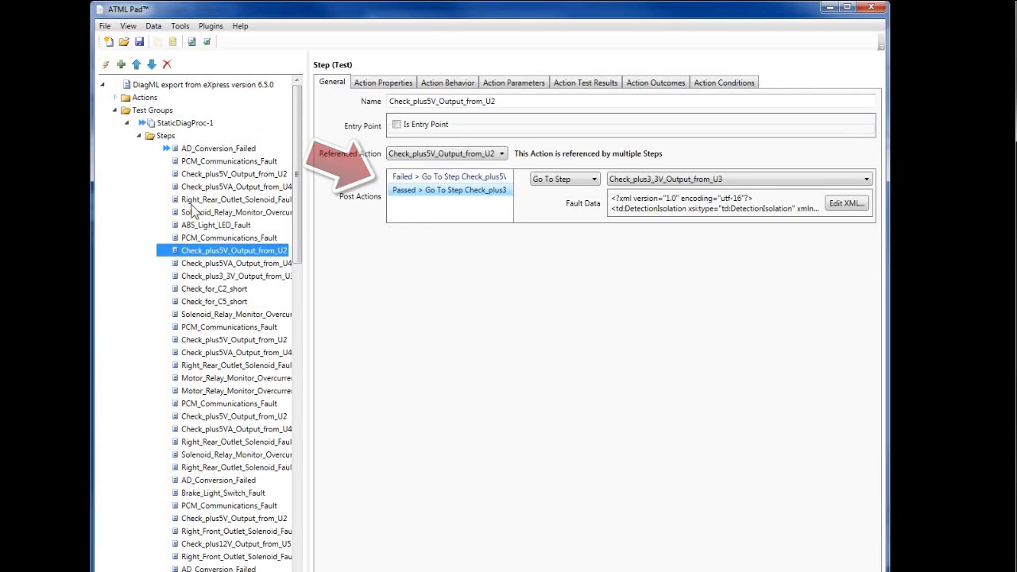
- Examine the Failed post action of the ABS_Light_LED_Fault step and the fault groups available for it
{"action": "left_click", "coordinate": [203, 225]}
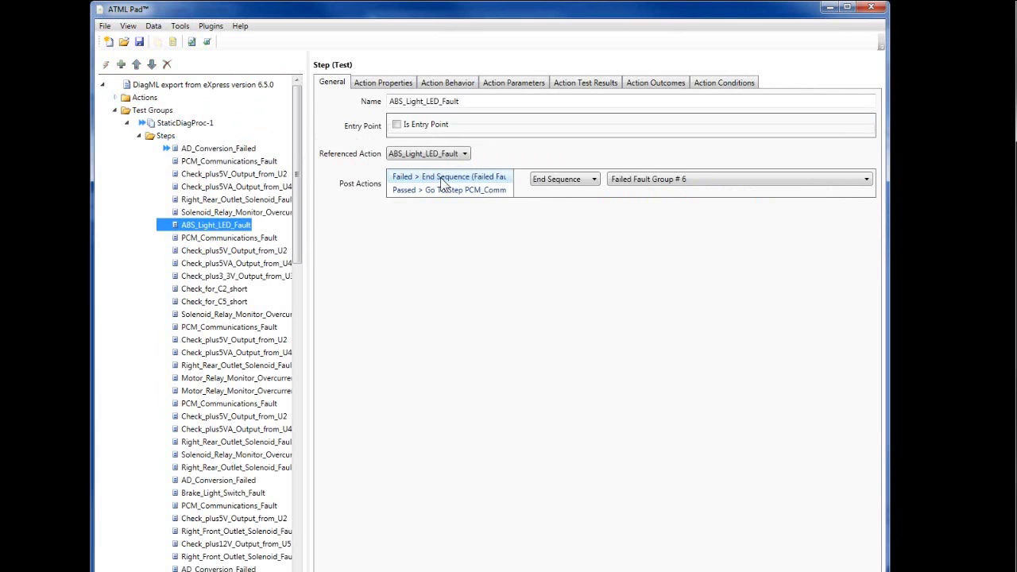
{"action": "left_click", "coordinate": [670, 179]}
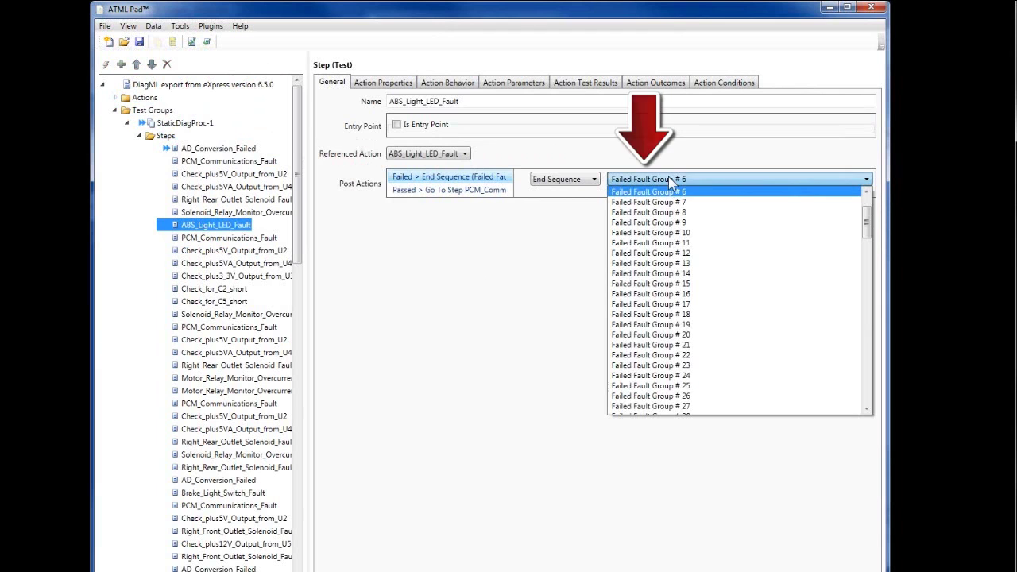
{"action": "left_click", "coordinate": [669, 178]}
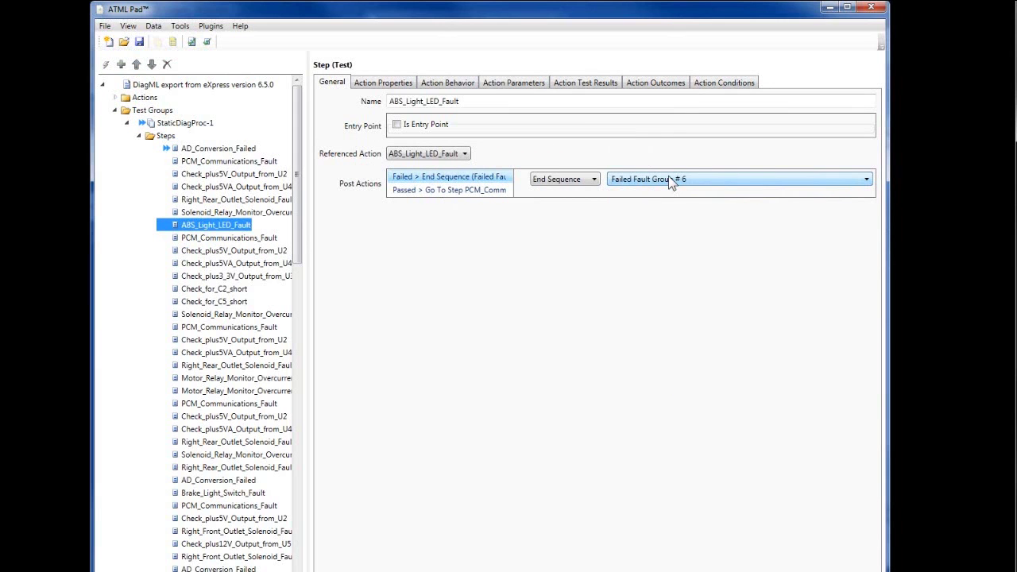
- Save the imported test description as ECU BIT.xml
{"action": "left_click", "coordinate": [138, 41]}
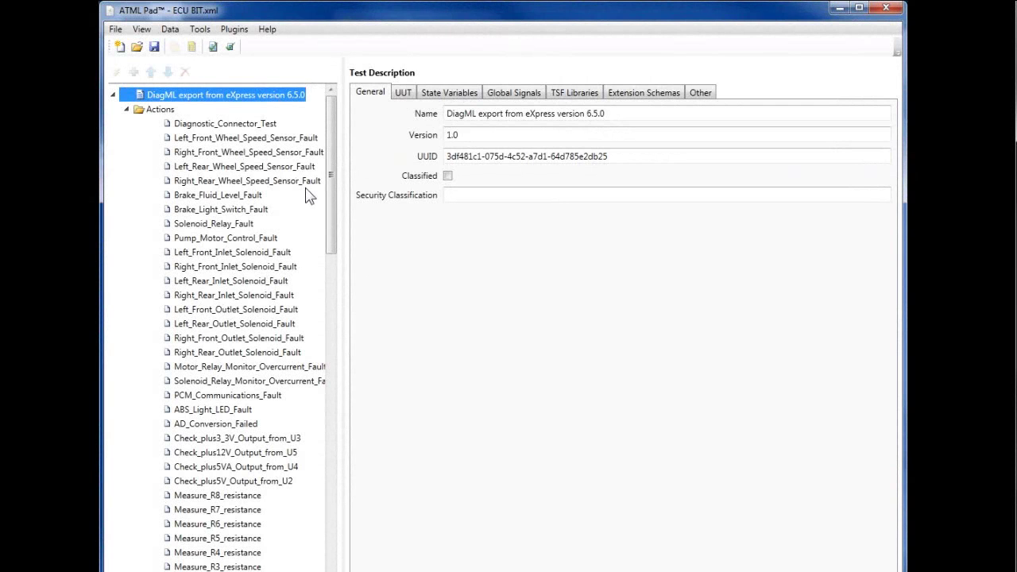
- Select the behavior description text of the Right_Front_Wheel_Speed_Sensor_Fault action
{"action": "left_click", "coordinate": [227, 155]}
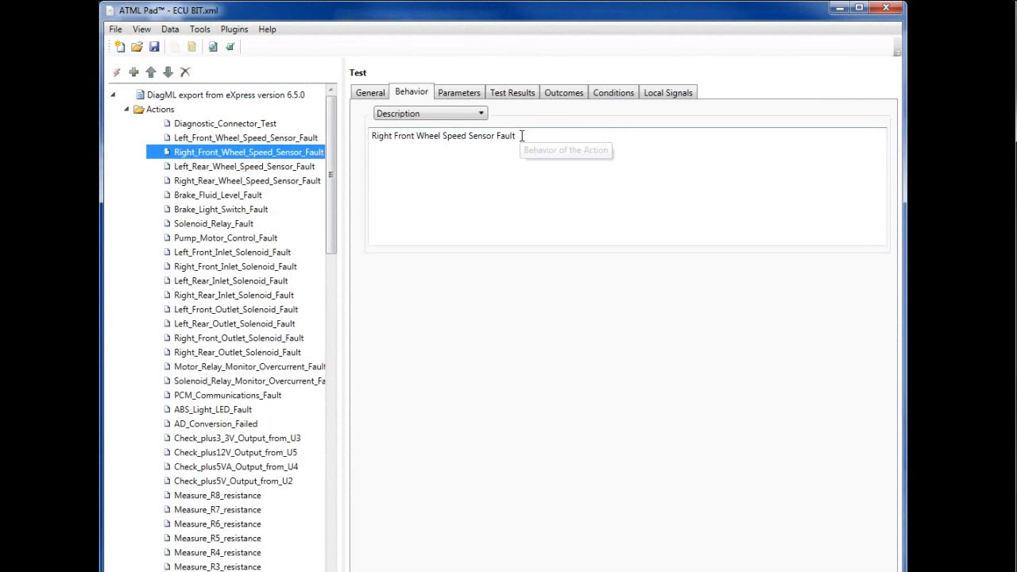
{"action": "left_click_drag", "start_coordinate": [517, 135], "coordinate": [349, 141]}
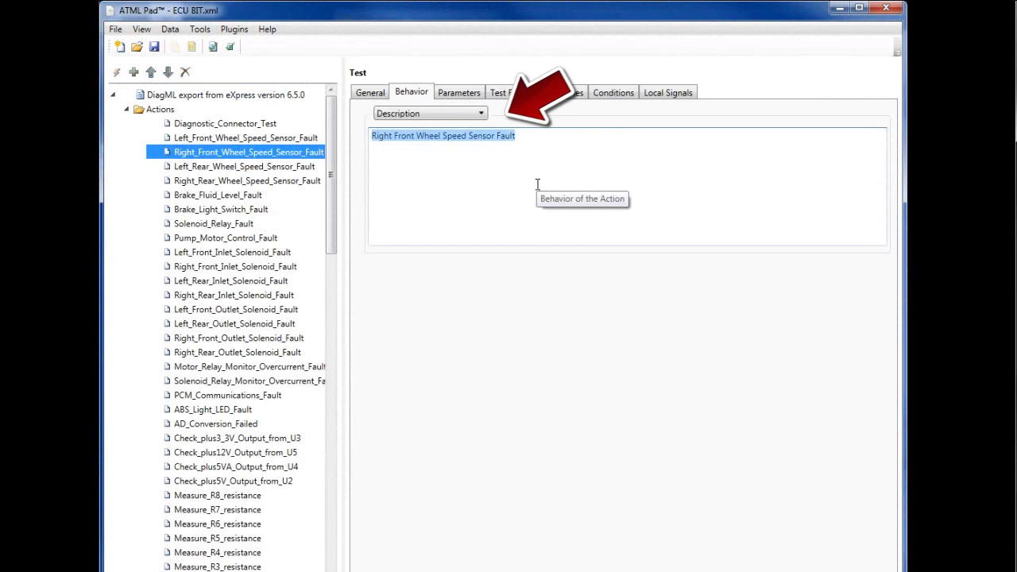
- Switch the Right_Front_Wheel_Speed_Sensor_Fault behavior to Operations, add a Setup operation, and review the available operation types
{"action": "left_click", "coordinate": [479, 116]}
{"action": "left_click", "coordinate": [405, 150]}
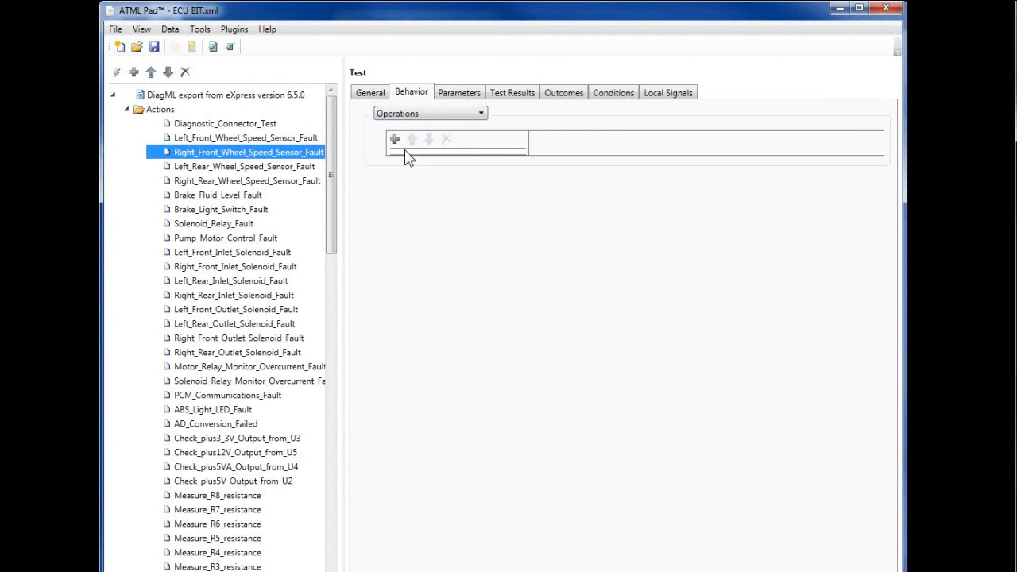
{"action": "left_click", "coordinate": [396, 141]}
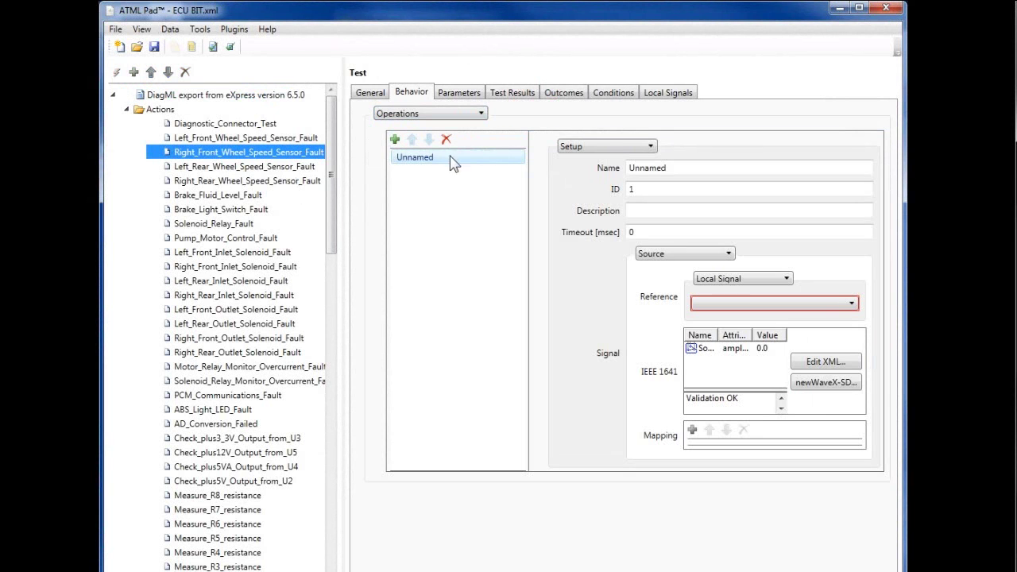
{"action": "left_click", "coordinate": [620, 149]}
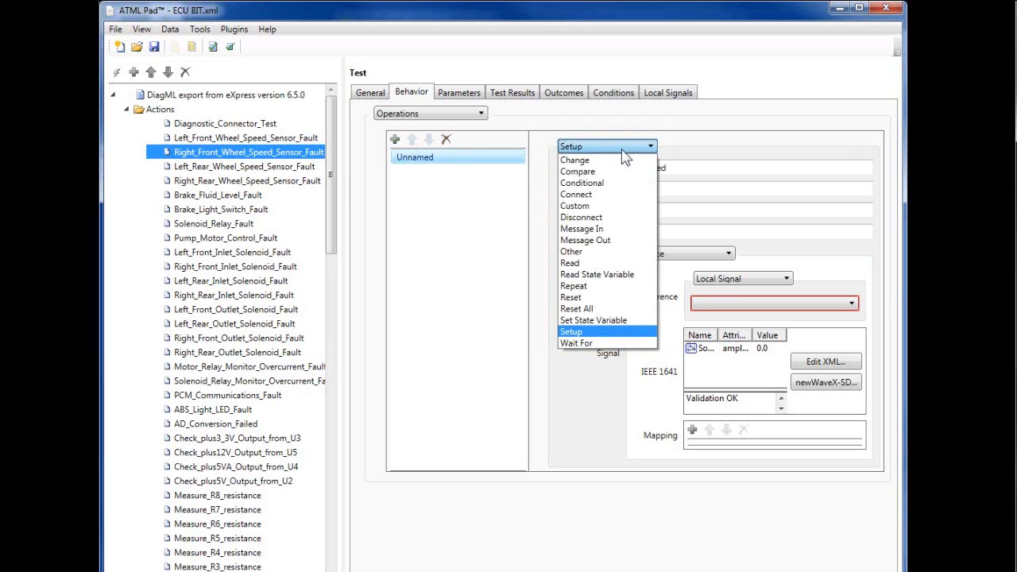
{"action": "left_click", "coordinate": [625, 151]}
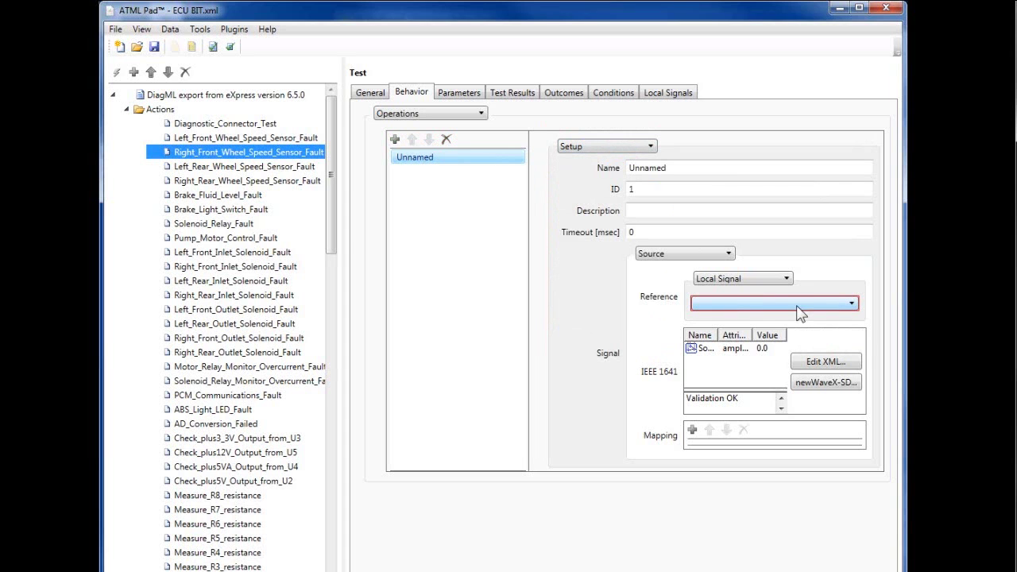
- Add a local signal named LS1 with the Source role to the Right_Front_Wheel_Speed_Sensor_Fault action
{"action": "left_click", "coordinate": [665, 93]}
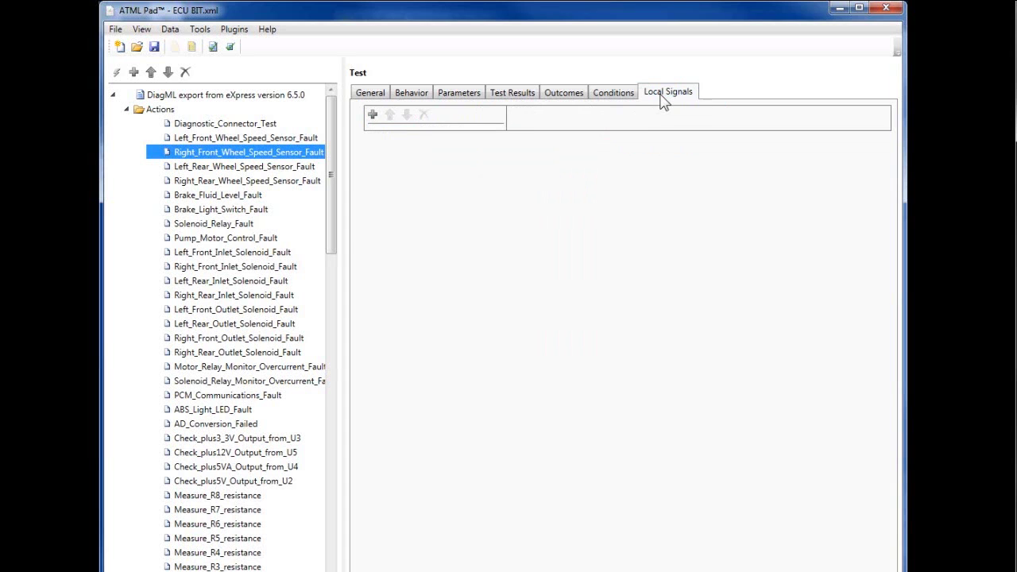
{"action": "left_click", "coordinate": [372, 115]}
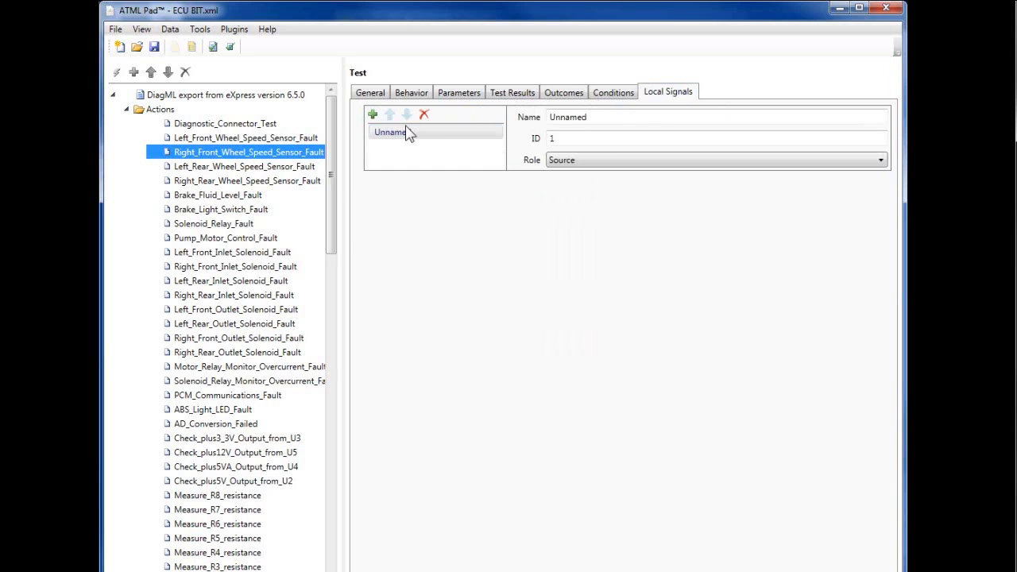
{"action": "double_click", "coordinate": [601, 116]}
{"action": "type", "text": "LS1"}
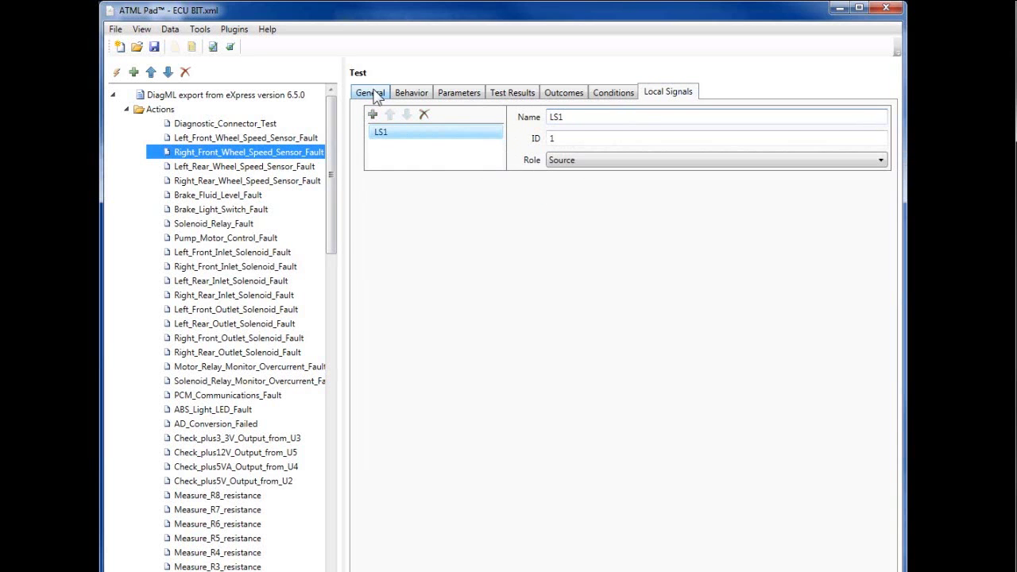
- Make the Setup operation reference local signal LS1 and set the amplitude of Source1 to 1.0
{"action": "left_click", "coordinate": [405, 93]}
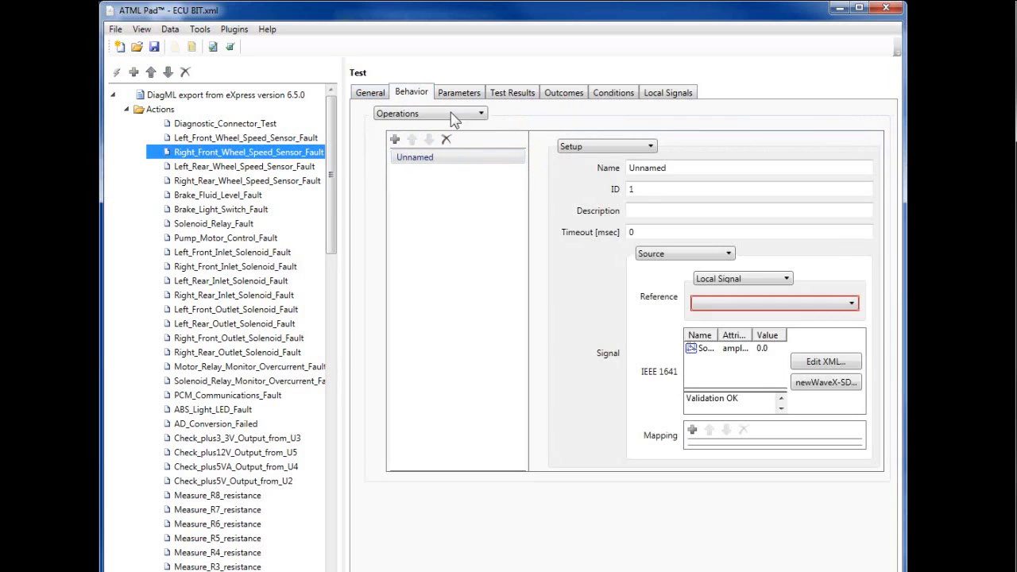
{"action": "left_click", "coordinate": [721, 303]}
{"action": "left_click", "coordinate": [714, 318]}
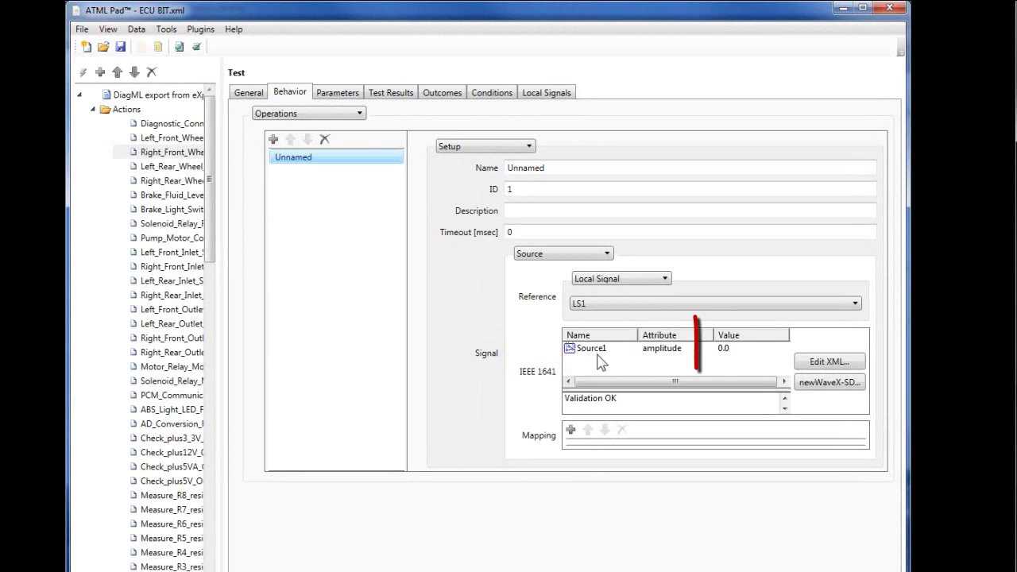
{"action": "double_click", "coordinate": [732, 347]}
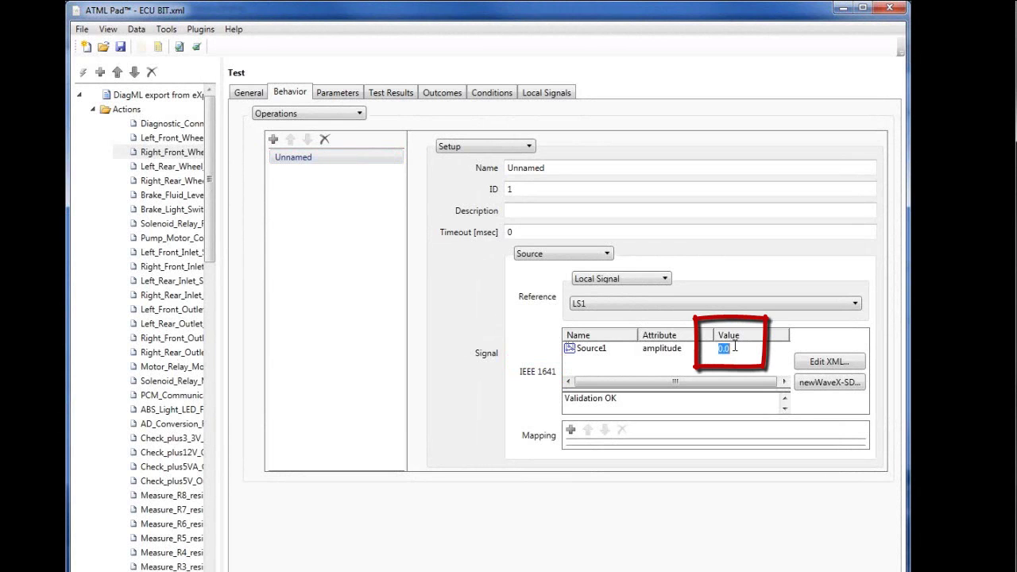
{"action": "type", "text": "1.0"}
{"action": "key", "text": "Return"}
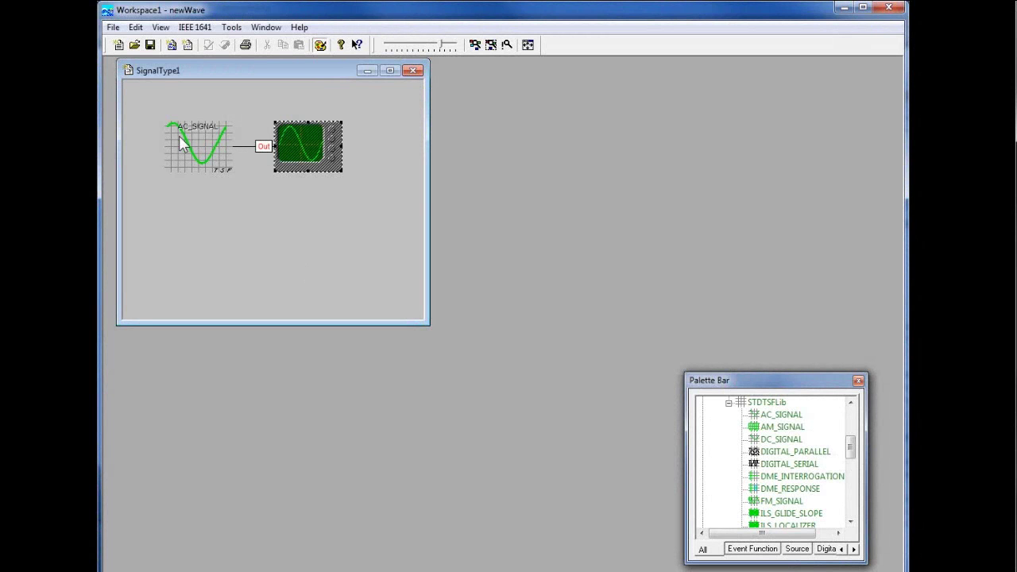
- Set the AC_SIGNAL component in newWave to an amplitude of 1.2 V and a DC offset of 0.5 V
{"action": "left_click", "coordinate": [180, 139]}
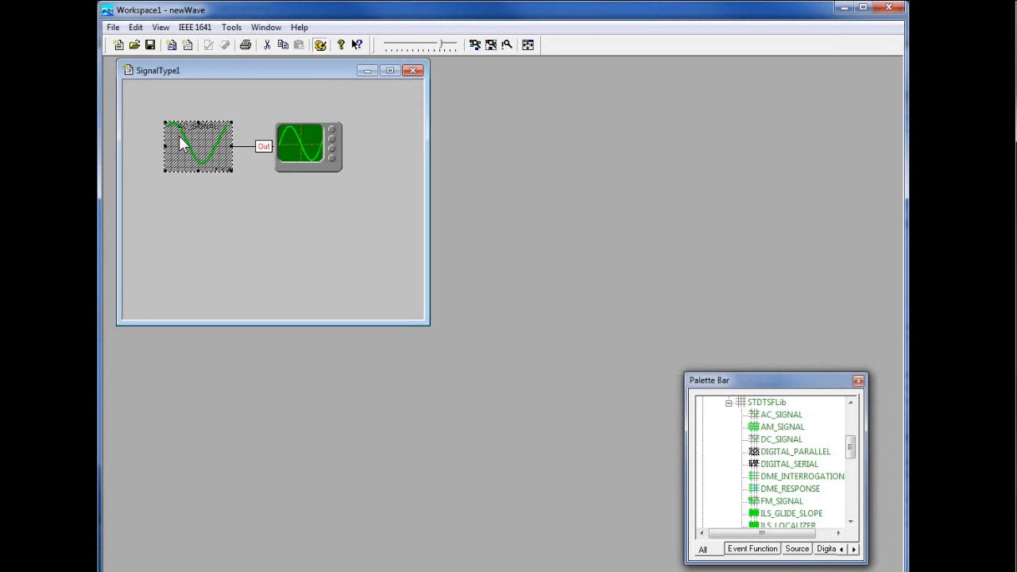
{"action": "double_click", "coordinate": [196, 136]}
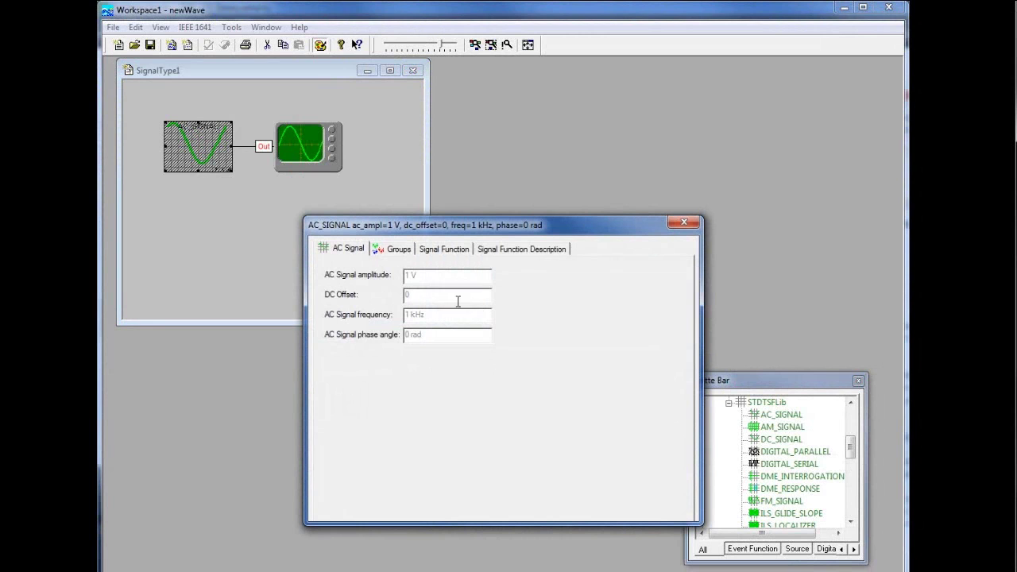
{"action": "left_click", "coordinate": [410, 275]}
{"action": "type", "text": ".2"}
{"action": "left_click", "coordinate": [450, 295]}
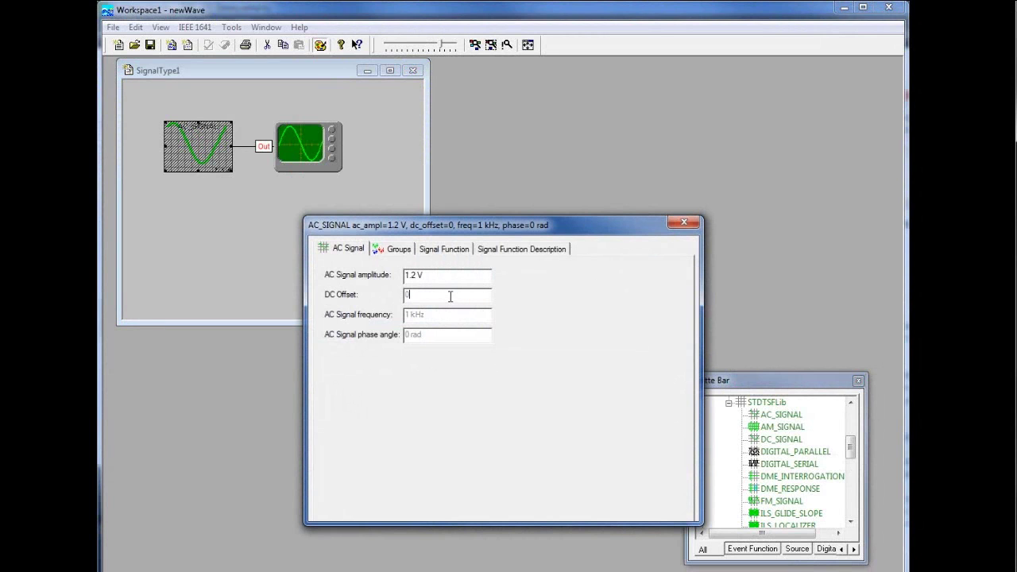
{"action": "type", "text": ".5 V"}
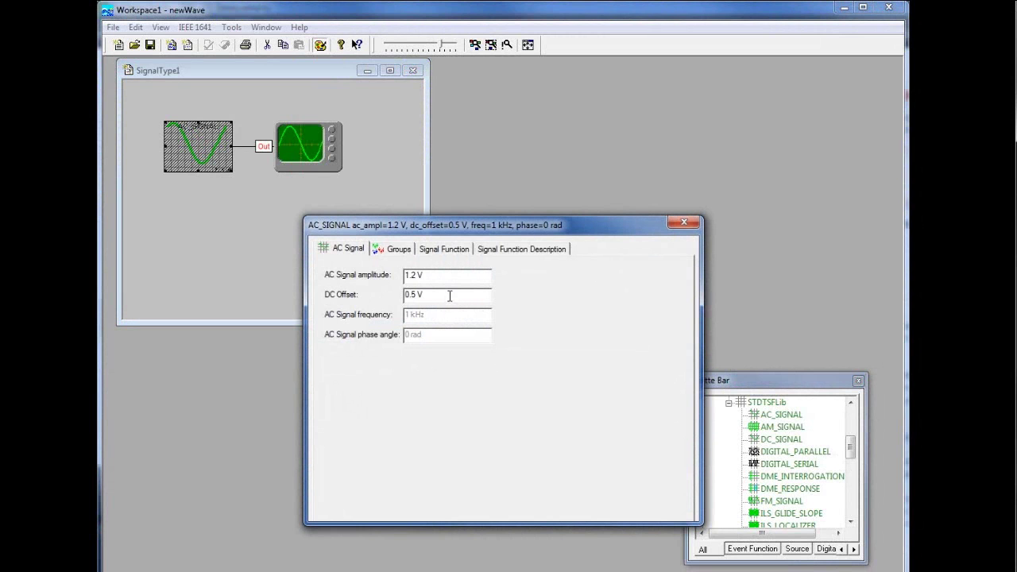
{"action": "left_click", "coordinate": [683, 222]}
- Examine the simulated AC_SIGNAL waveform at a timebase of 400 µs/Div and the signal's XML
{"action": "double_click", "coordinate": [315, 159]}
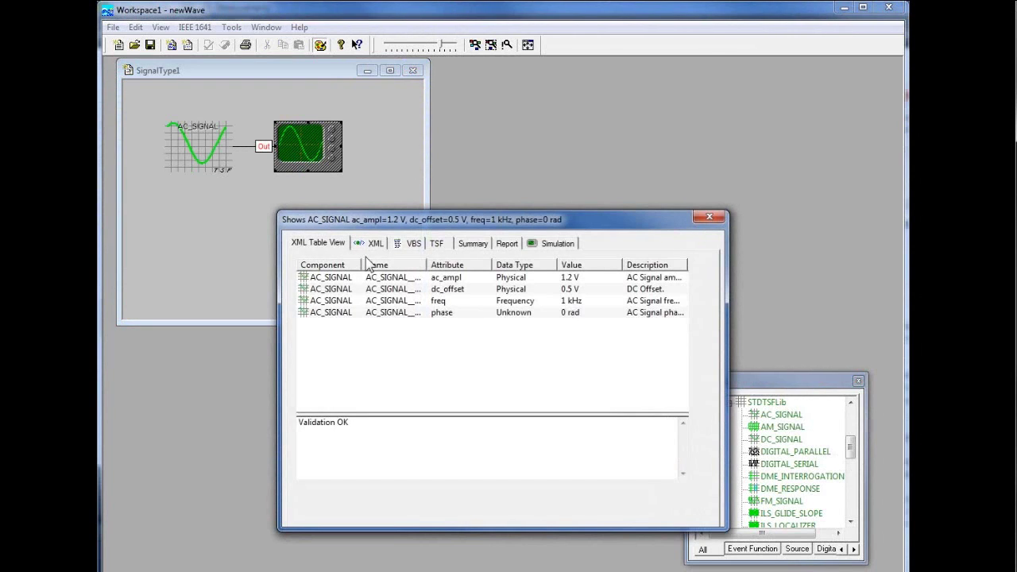
{"action": "left_click", "coordinate": [550, 243]}
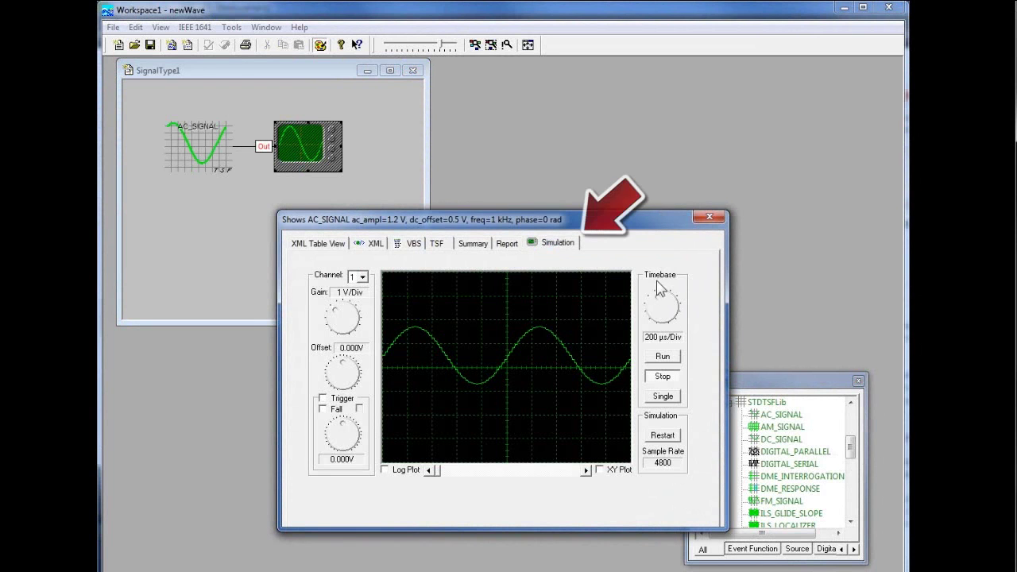
{"action": "left_click", "coordinate": [667, 302]}
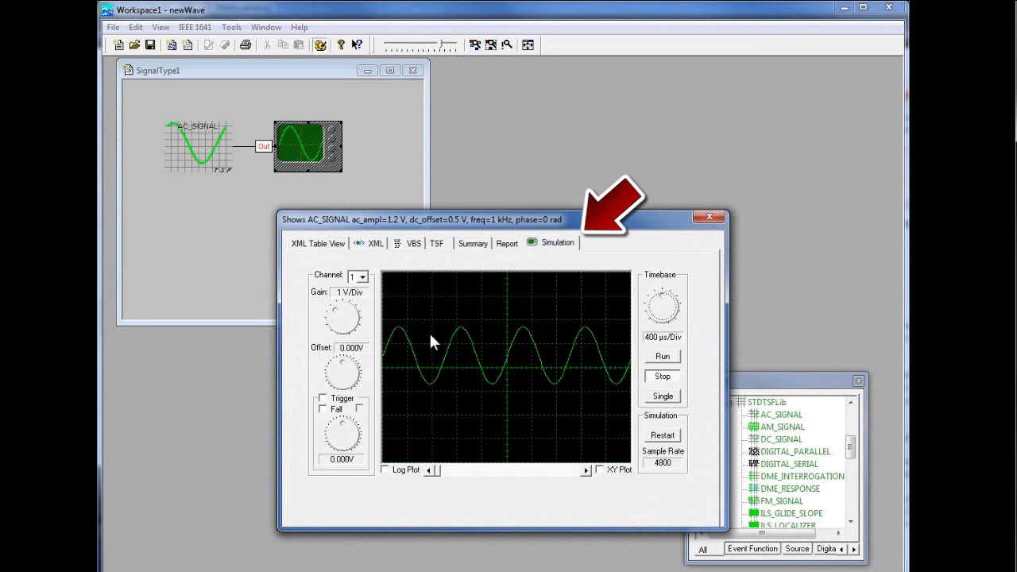
{"action": "left_click", "coordinate": [385, 247]}
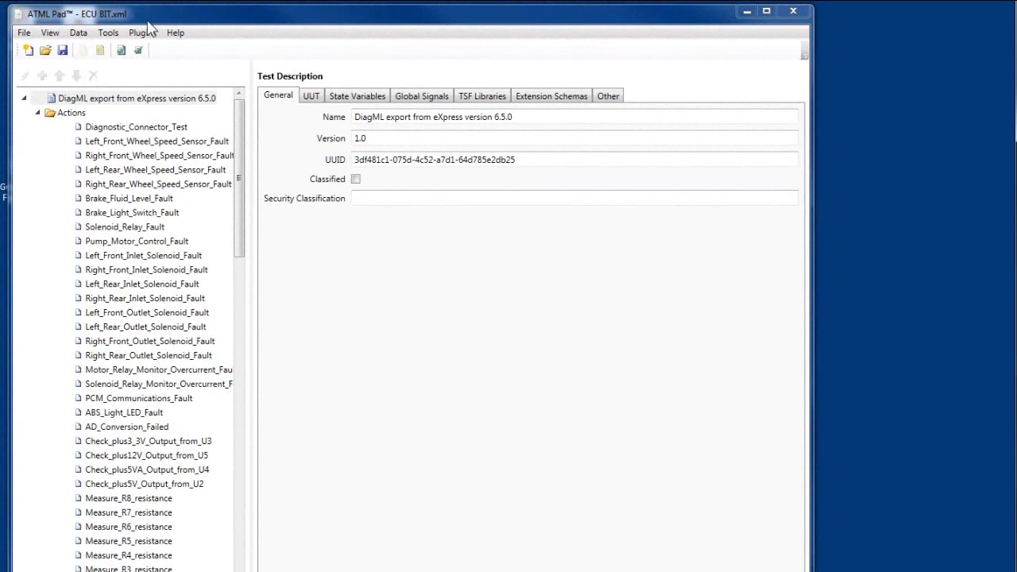
- Export the ECU BIT test description from ATML Pad to NI TestStand and log in with the administrator account
{"action": "left_click", "coordinate": [143, 32]}
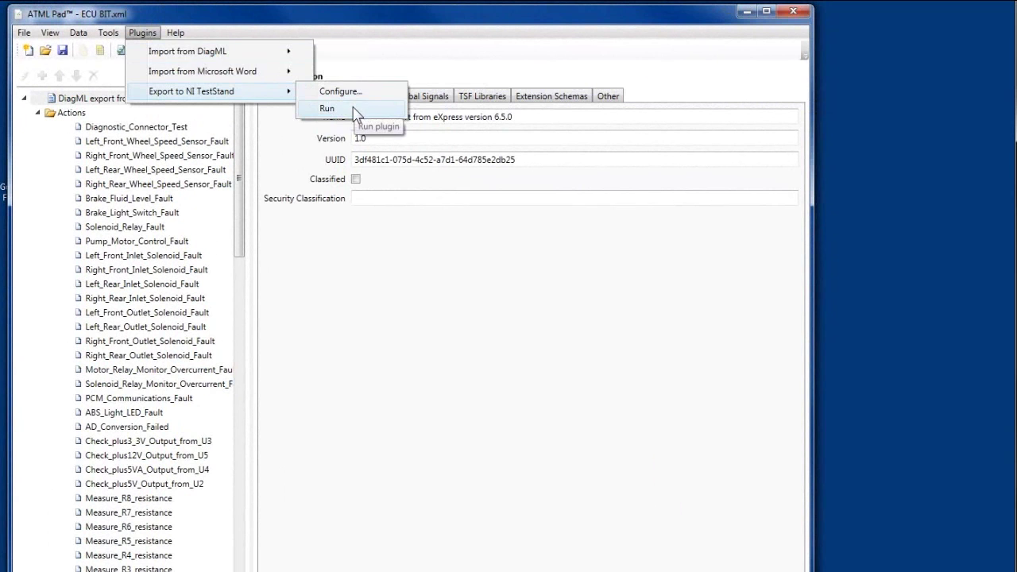
{"action": "left_click", "coordinate": [354, 109]}
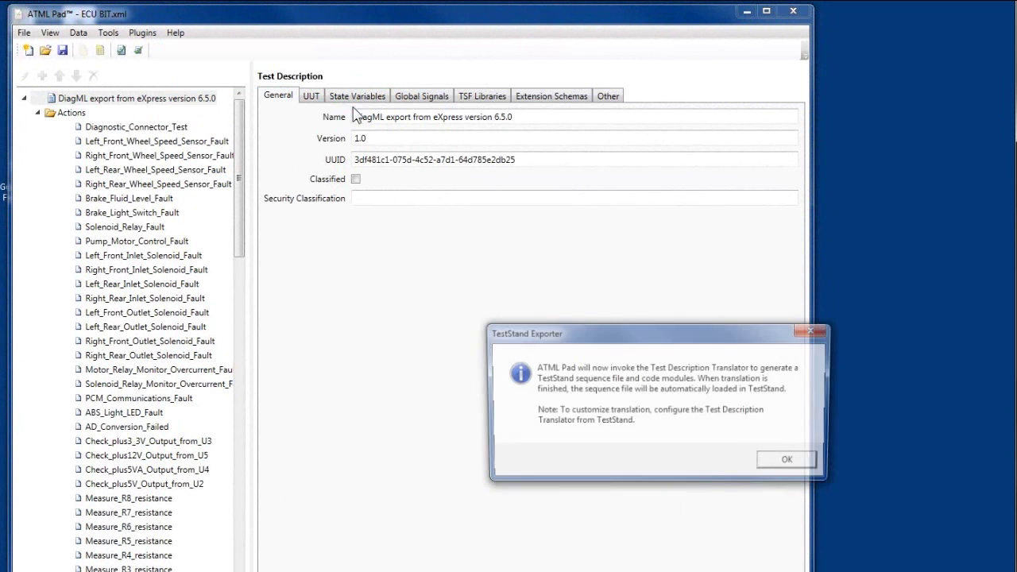
{"action": "left_click", "coordinate": [791, 464]}
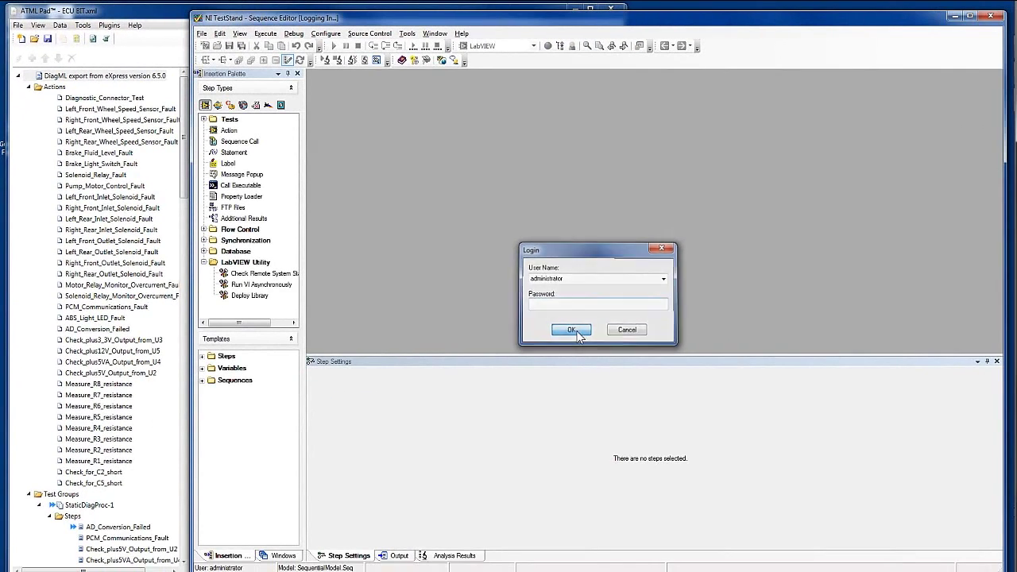
{"action": "left_click", "coordinate": [577, 333]}
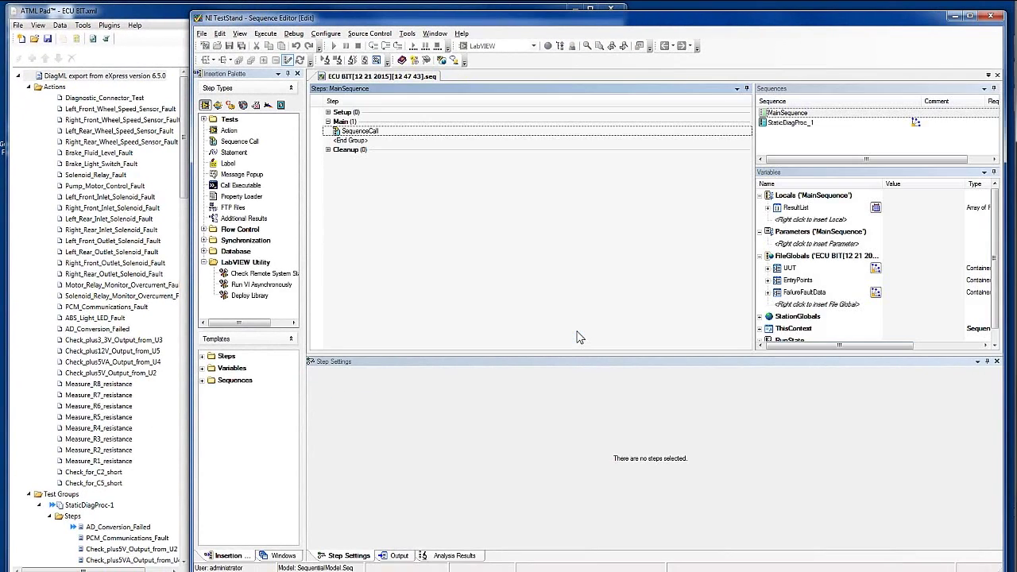
- Examine the general properties and post actions of the PCM_Communications_Fault step in the StaticDiagProc_1 sequence
{"action": "left_click", "coordinate": [780, 124]}
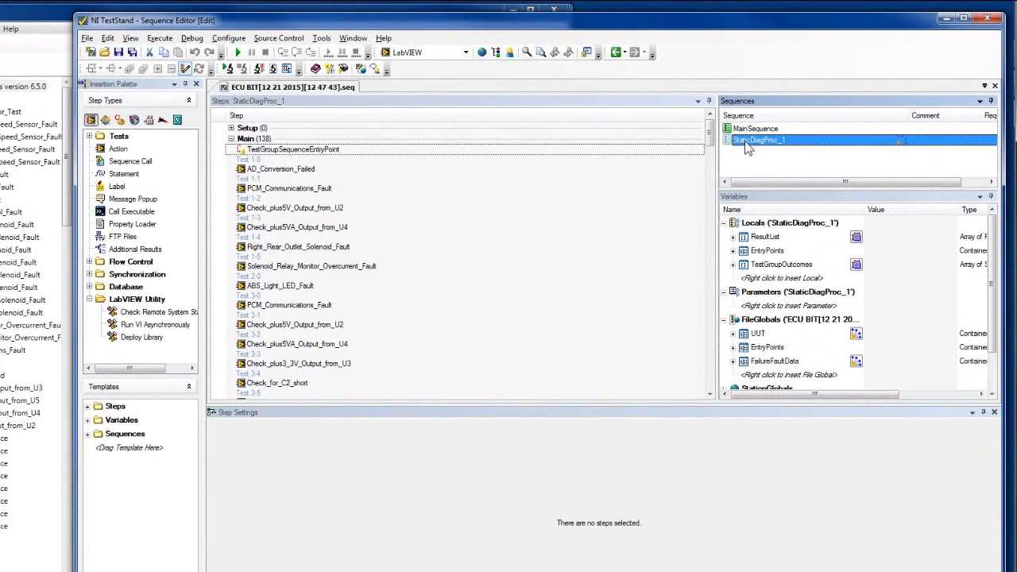
{"action": "left_click", "coordinate": [319, 190]}
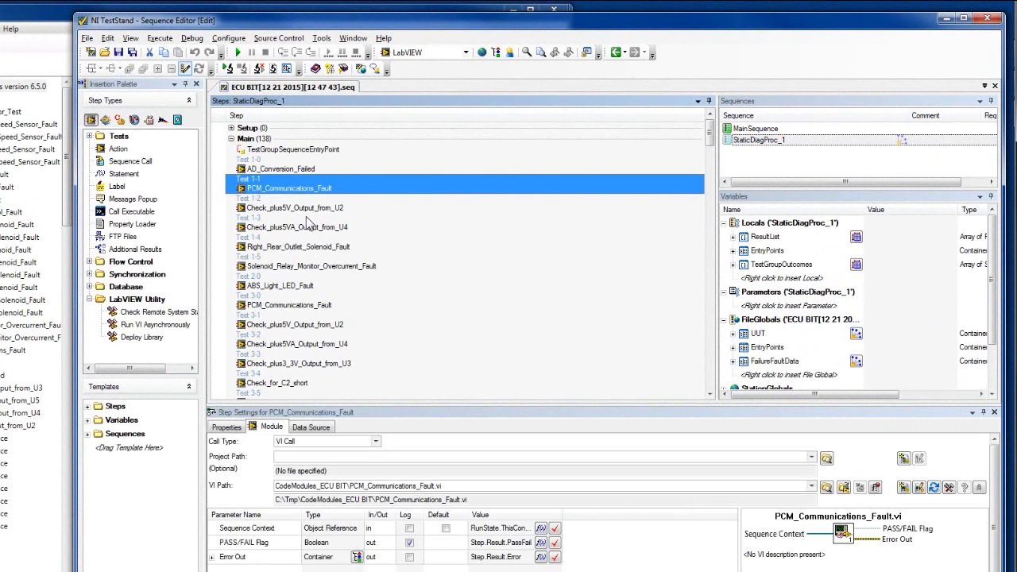
{"action": "left_click", "coordinate": [241, 427]}
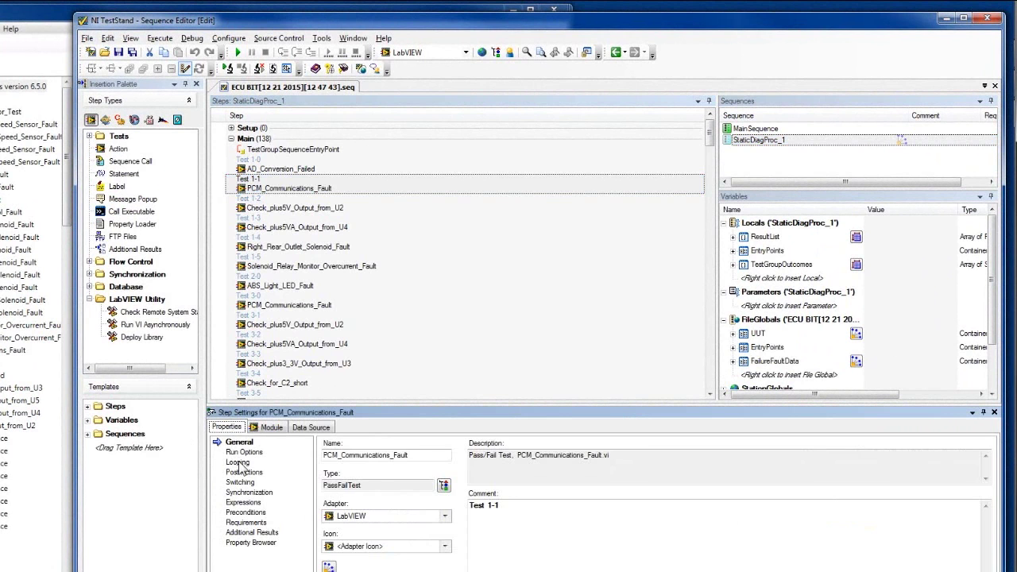
{"action": "left_click", "coordinate": [242, 471]}
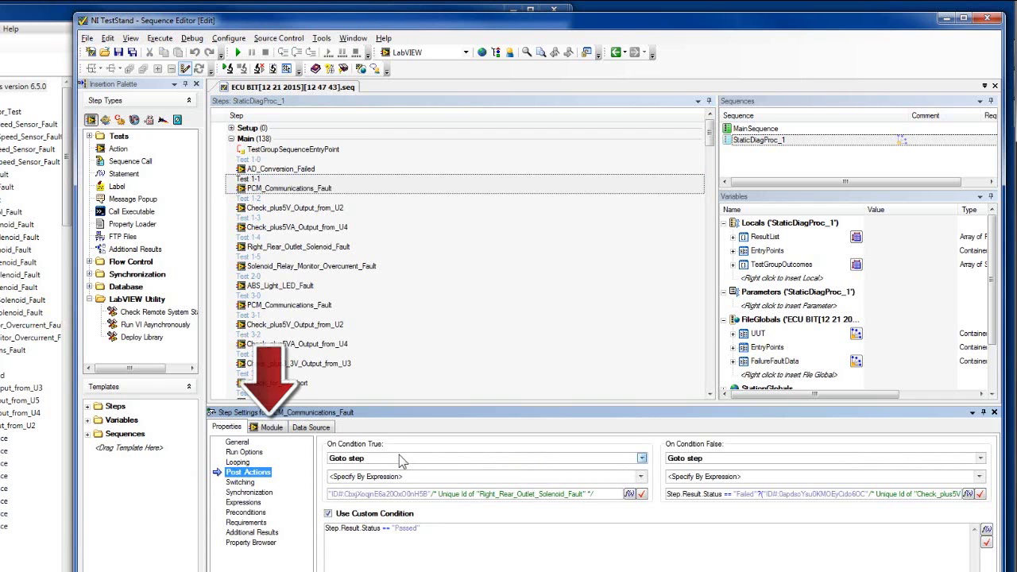
- Open the LabVIEW code module of the PCM_Communications_Fault step and examine its front panel parameters
{"action": "left_click", "coordinate": [278, 428]}
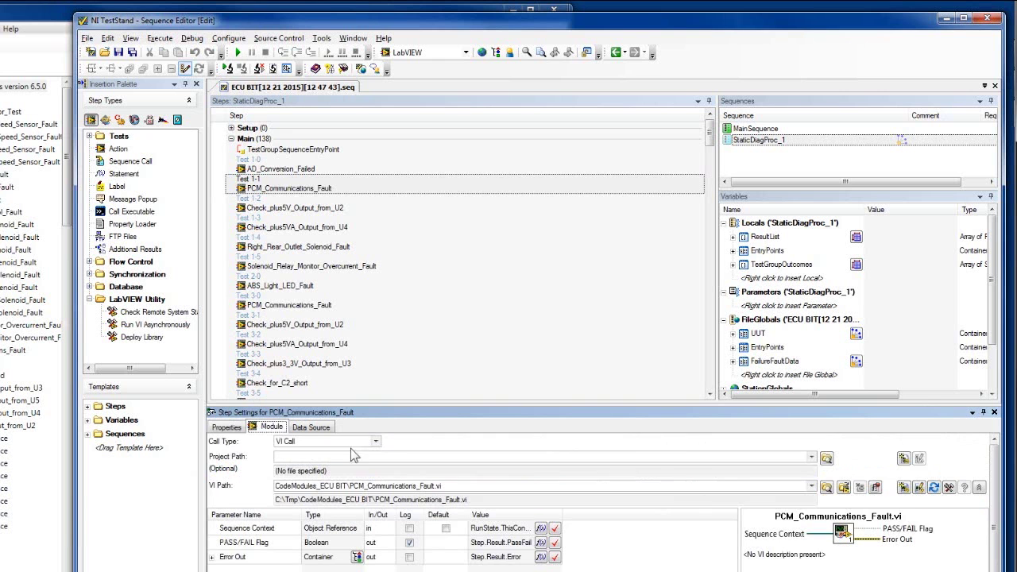
{"action": "left_click", "coordinate": [920, 487]}
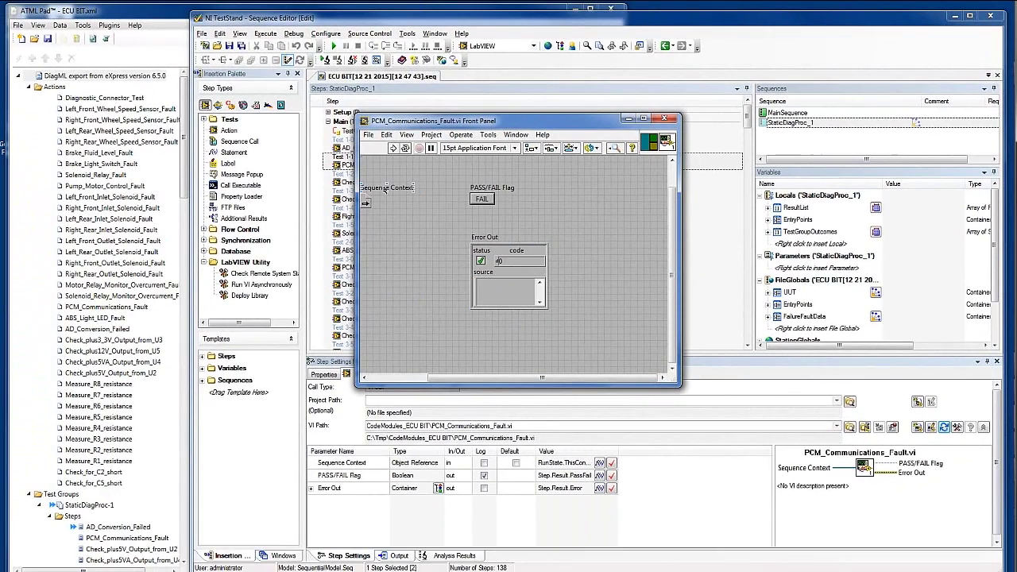
{"action": "left_click", "coordinate": [297, 214]}
{"action": "left_click", "coordinate": [486, 237]}
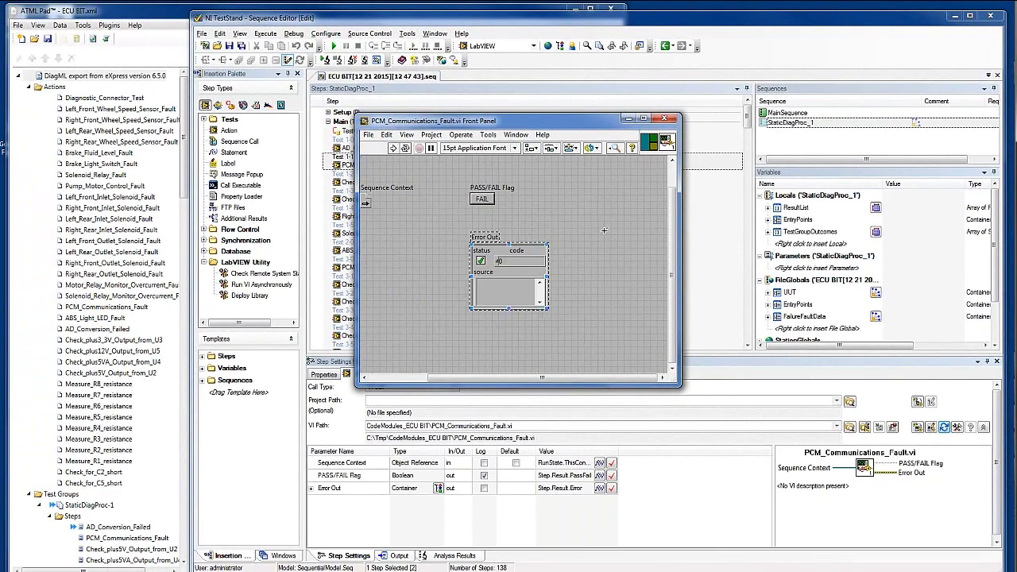
- Examine the PCM_Communications_Fault.vi block diagram, including the Sequence Context, PASS/FAIL Flag and Error Out terminals and the ATML translator comment
{"action": "key", "text": "ctrl+e"}
{"action": "left_click_drag", "start_coordinate": [360, 357], "coordinate": [330, 357]}
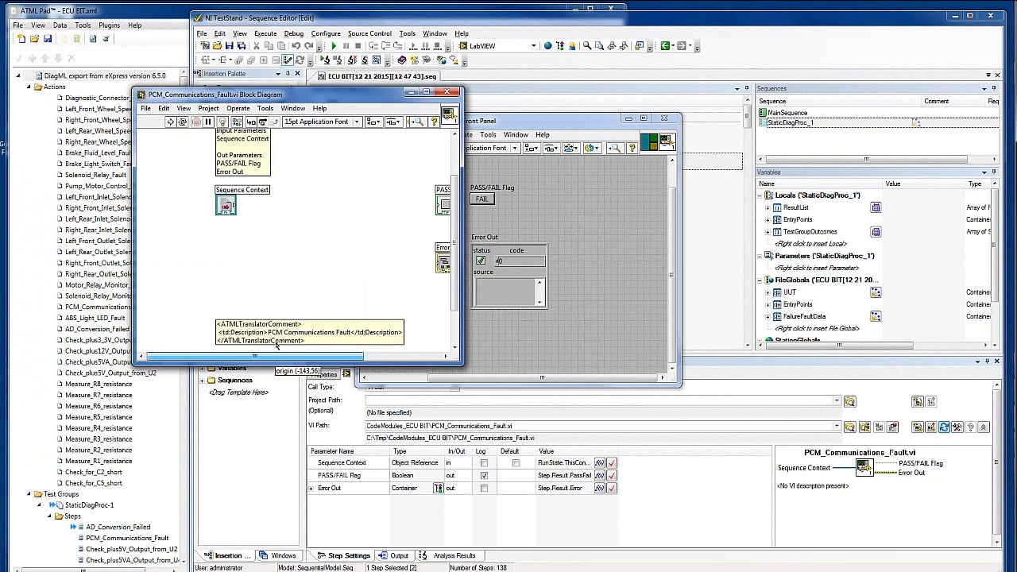
{"action": "left_click_drag", "start_coordinate": [461, 363], "coordinate": [578, 465]}
{"action": "left_click", "coordinate": [225, 205]}
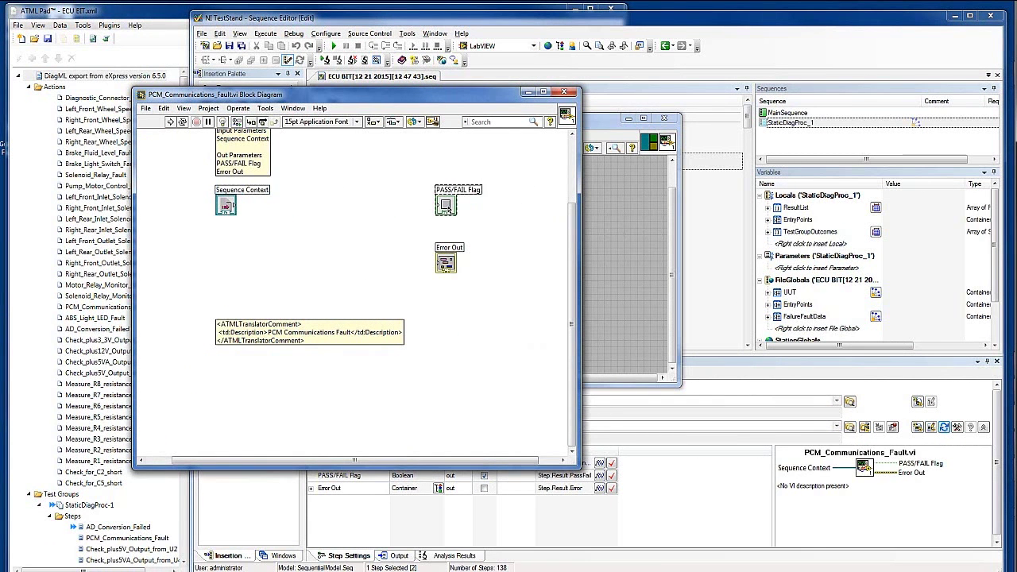
{"action": "left_click", "coordinate": [447, 262]}
{"action": "left_click", "coordinate": [323, 338]}
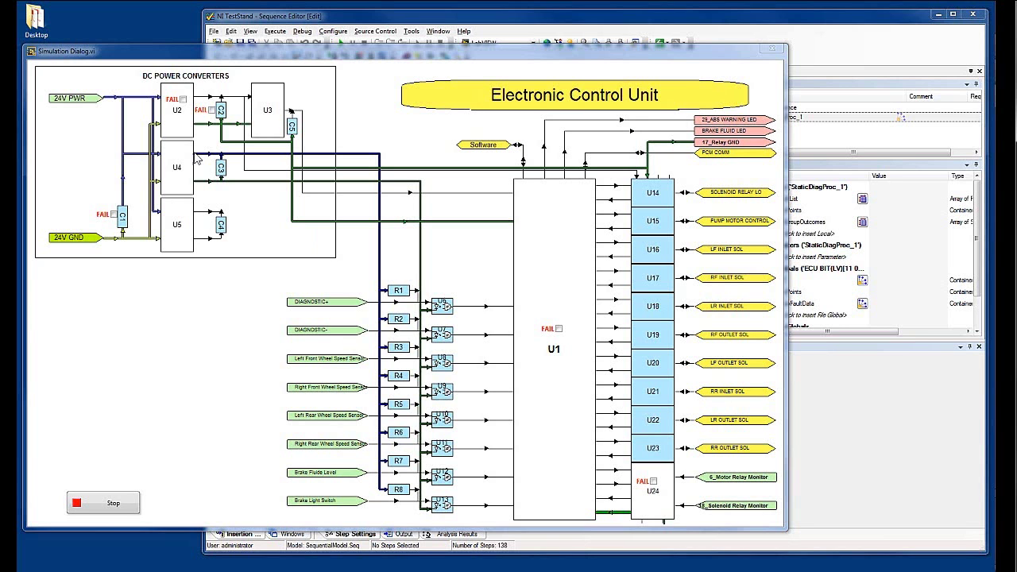
- Mark U2 as failed in the Electronic Control Unit simulation and start executing the diagnostic sequence in TestStand
{"action": "left_click", "coordinate": [183, 100]}
{"action": "left_click", "coordinate": [290, 19]}
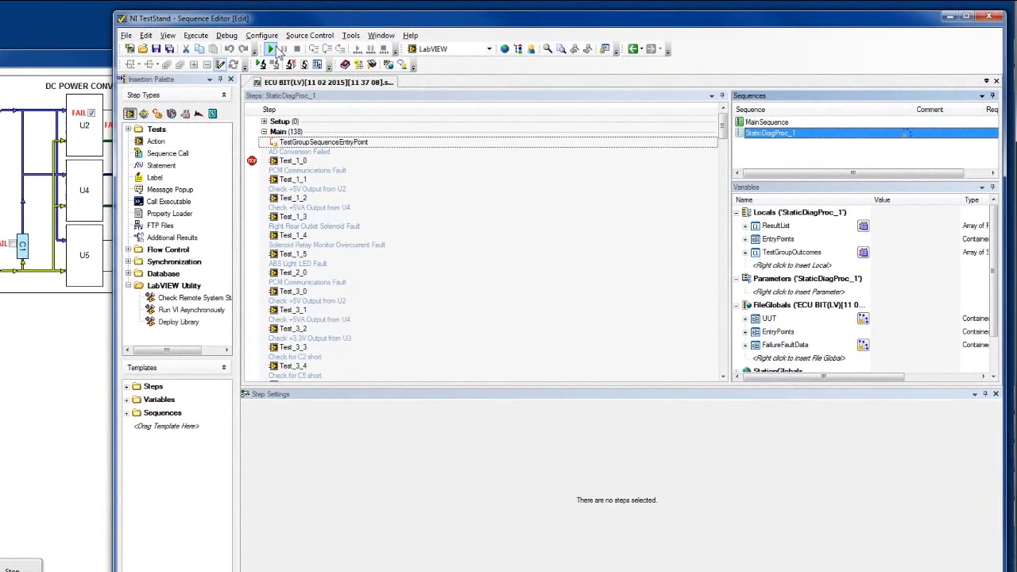
{"action": "left_click", "coordinate": [270, 49]}
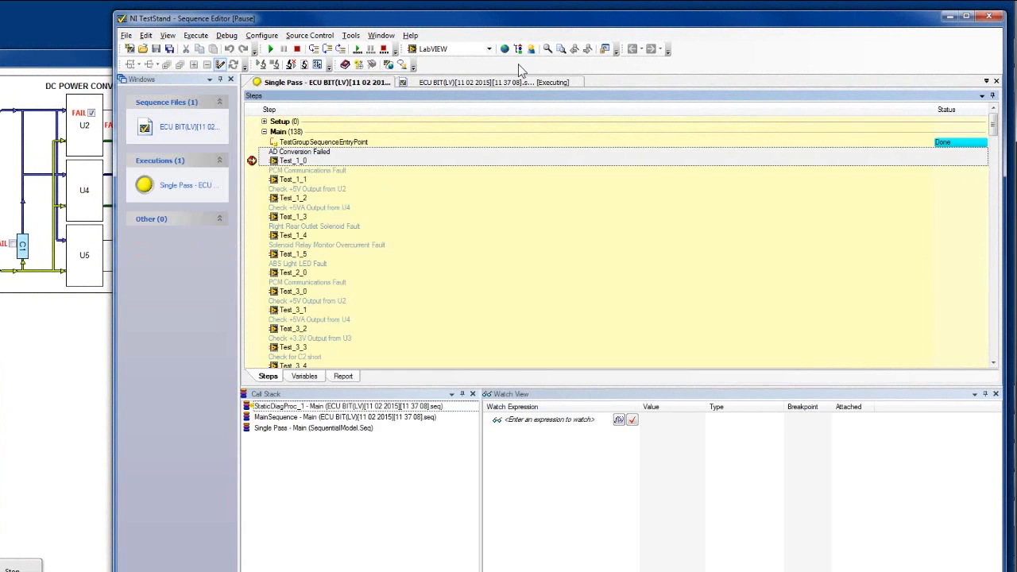
- Step over the paused StaticDiagProc_1 tests from Test_1_0 through Test_1_3, continuing out to the end of MainSequence
{"action": "left_click", "coordinate": [327, 49]}
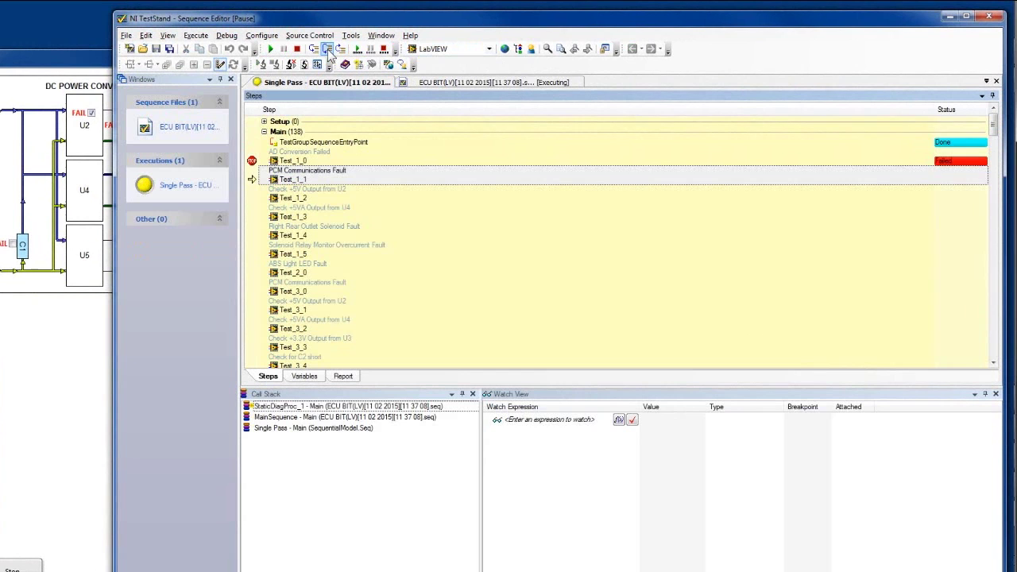
{"action": "left_click", "coordinate": [328, 50]}
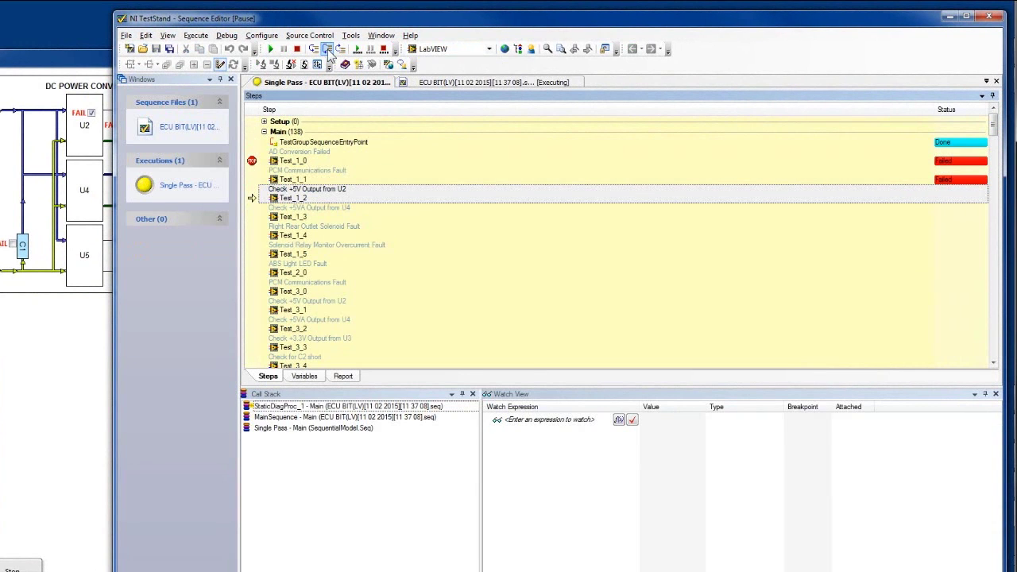
{"action": "left_click", "coordinate": [327, 49]}
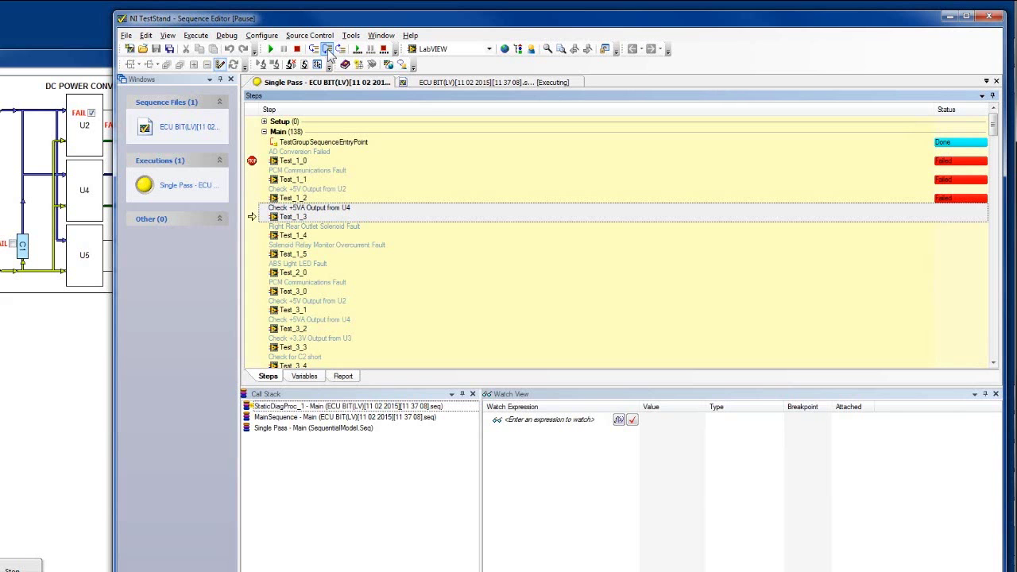
{"action": "left_click", "coordinate": [329, 53]}
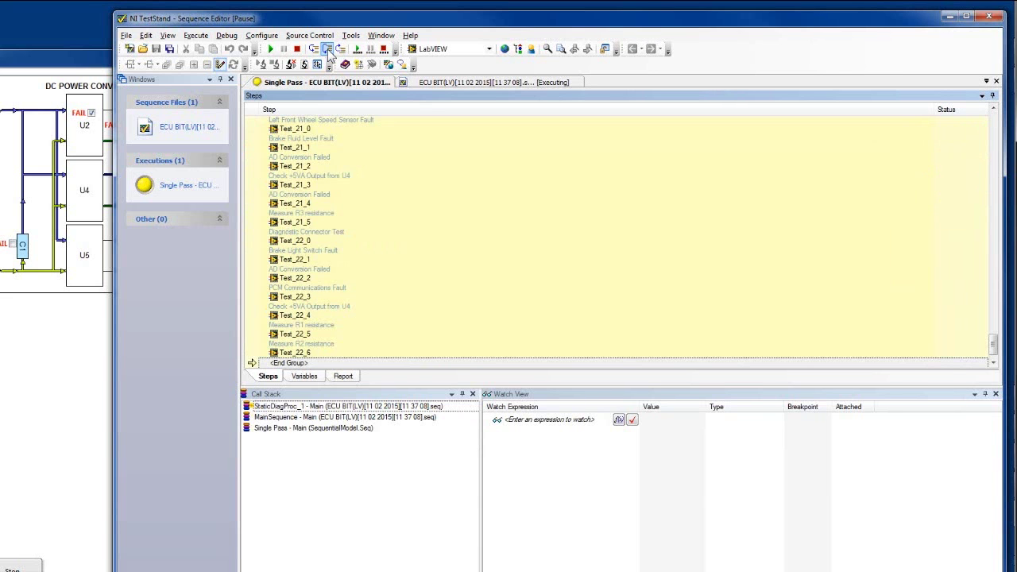
{"action": "left_click", "coordinate": [329, 51]}
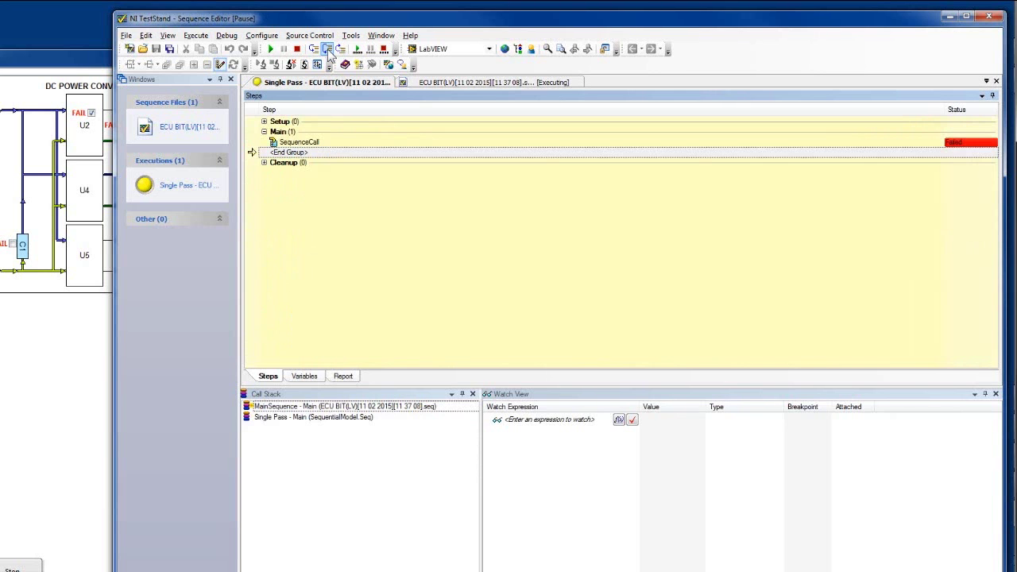
{"action": "left_click", "coordinate": [329, 51]}
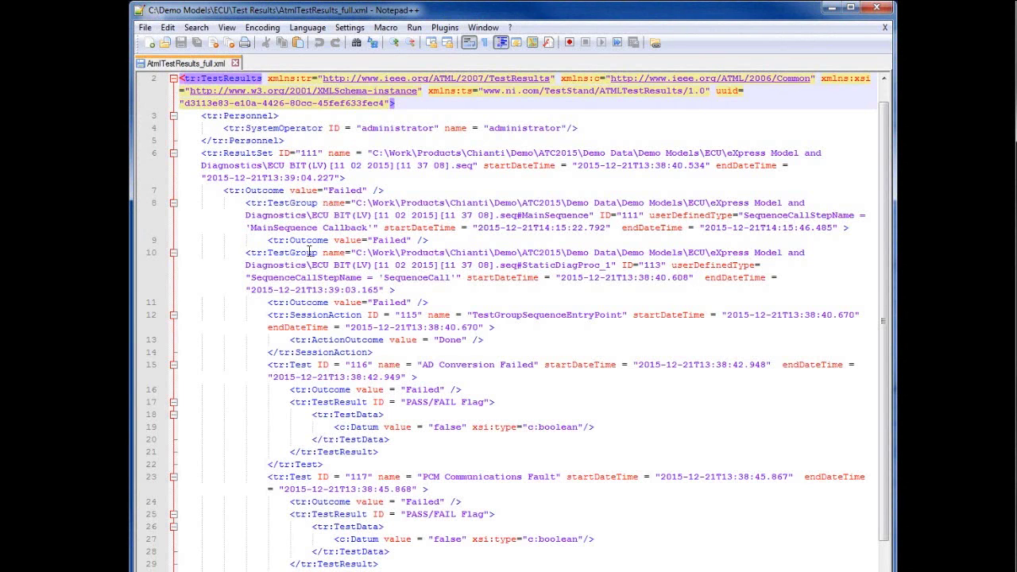
- In Notepad++, examine AtmlTestResults_full.xml, checking the overall outcome and the AD Conversion Failed, PCM Communications Fault and Check +5V Output from U2 results
{"action": "double_click", "coordinate": [344, 191]}
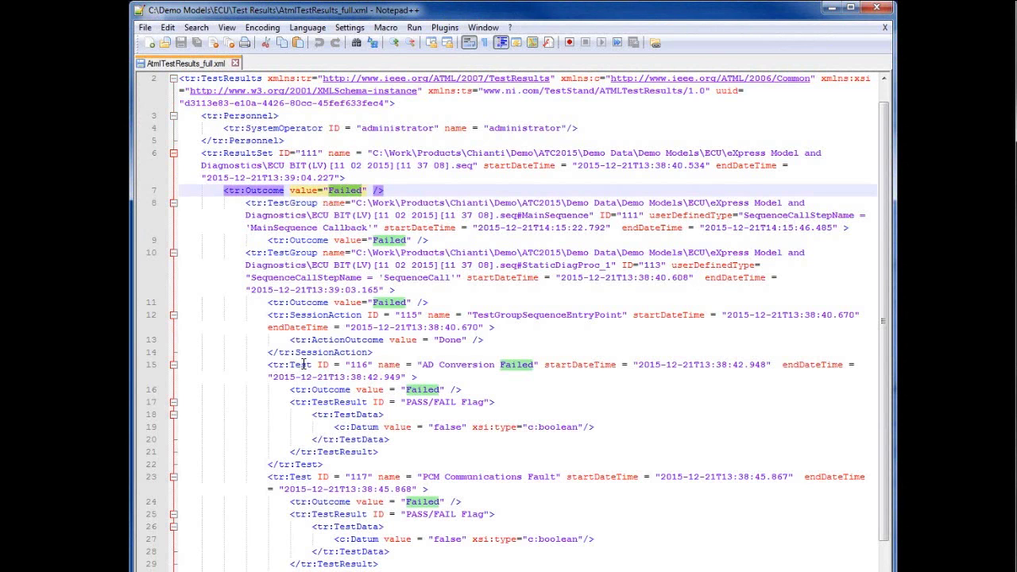
{"action": "left_click", "coordinate": [303, 364]}
{"action": "left_click", "coordinate": [301, 476]}
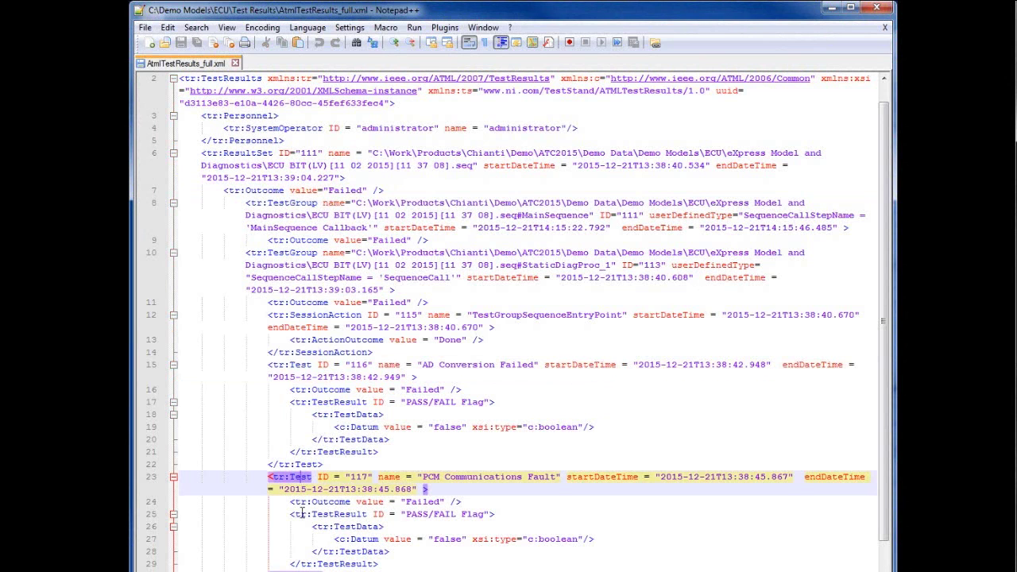
{"action": "double_click", "coordinate": [428, 389]}
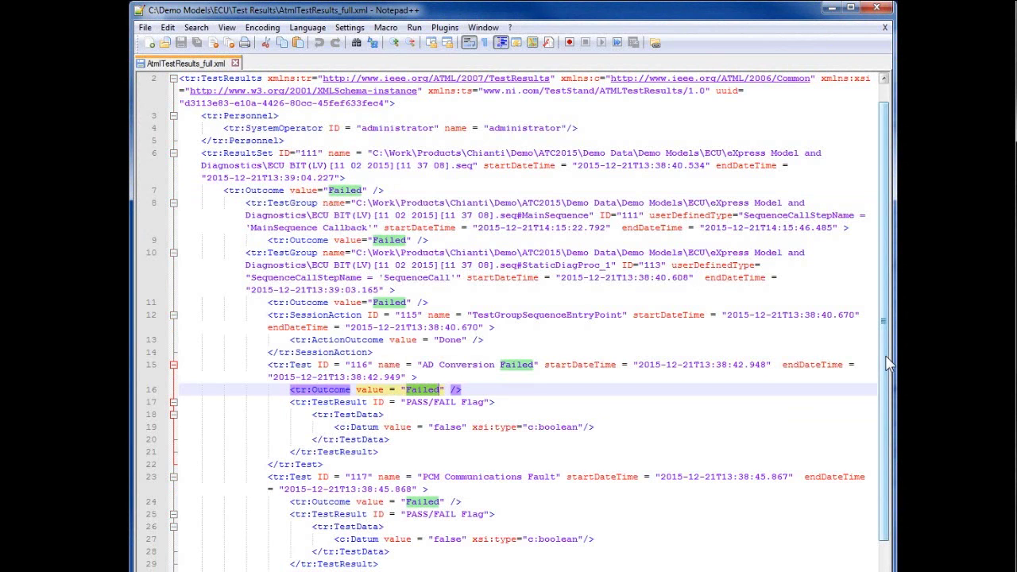
{"action": "left_click_drag", "start_coordinate": [888, 363], "coordinate": [889, 431]}
{"action": "left_click", "coordinate": [365, 487]}
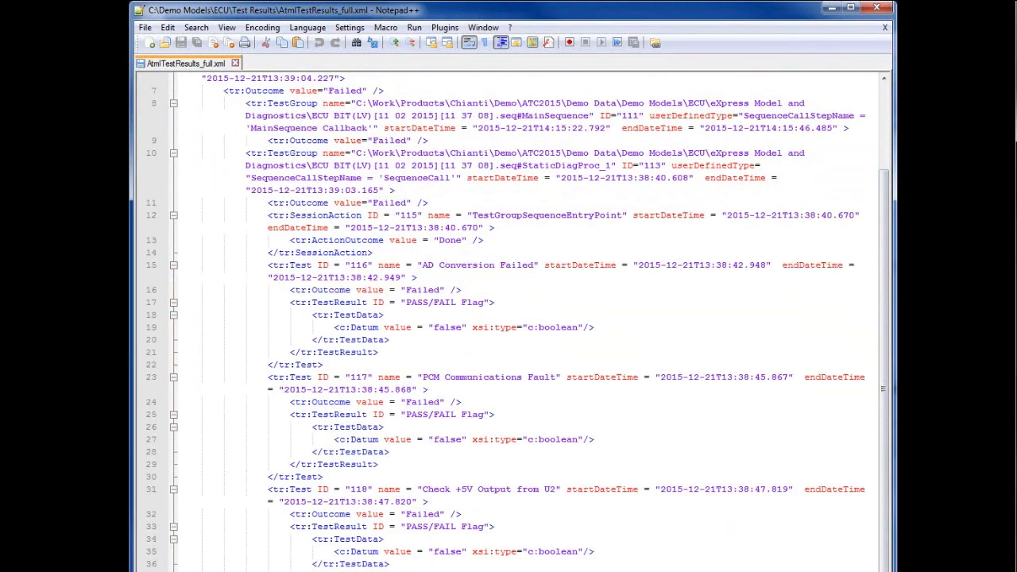
{"action": "double_click", "coordinate": [366, 486]}
{"action": "double_click", "coordinate": [361, 377]}
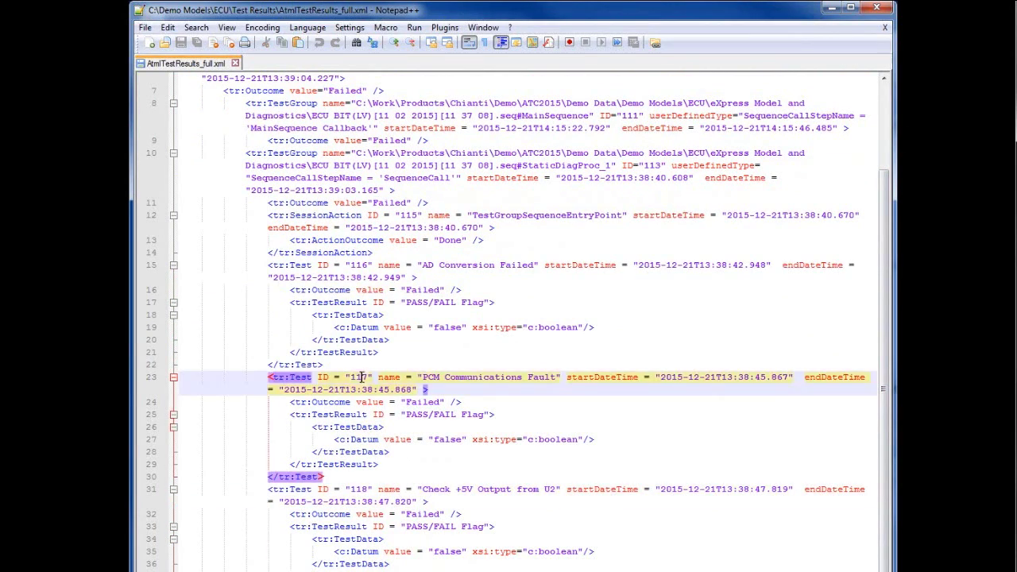
{"action": "double_click", "coordinate": [364, 267]}
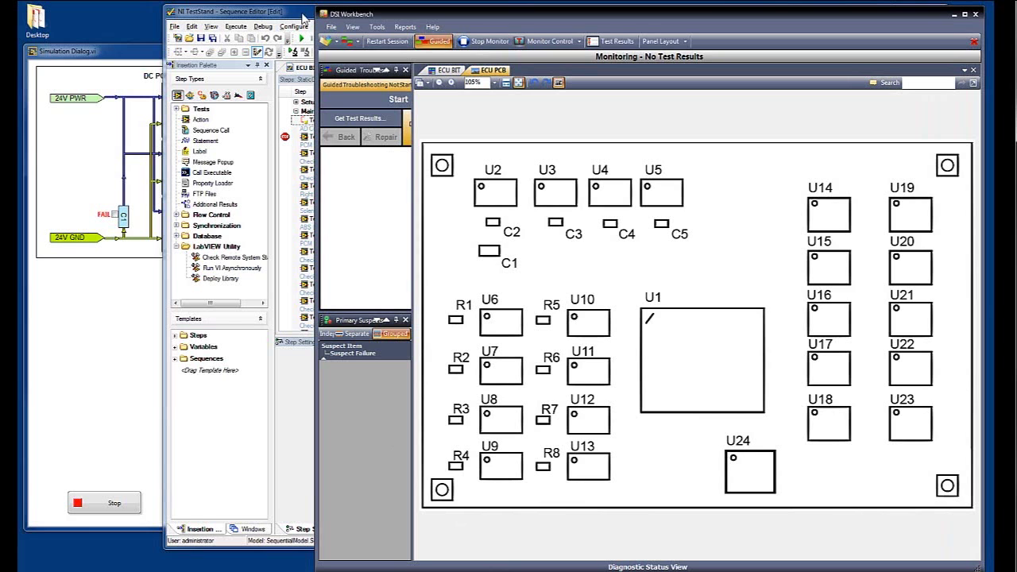
- In TestStand, execute the diagnostic sequence, step over Test_1_0 through Test_1_2, and view the suspects on the ECU PCB in DSI Workbench
{"action": "left_click_drag", "start_coordinate": [302, 17], "coordinate": [175, 16]}
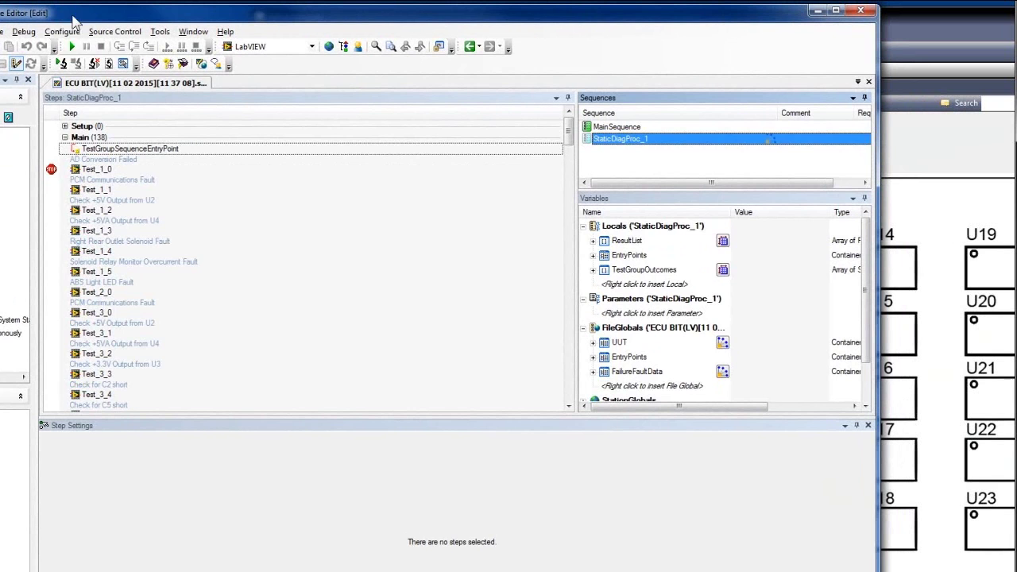
{"action": "left_click", "coordinate": [72, 46]}
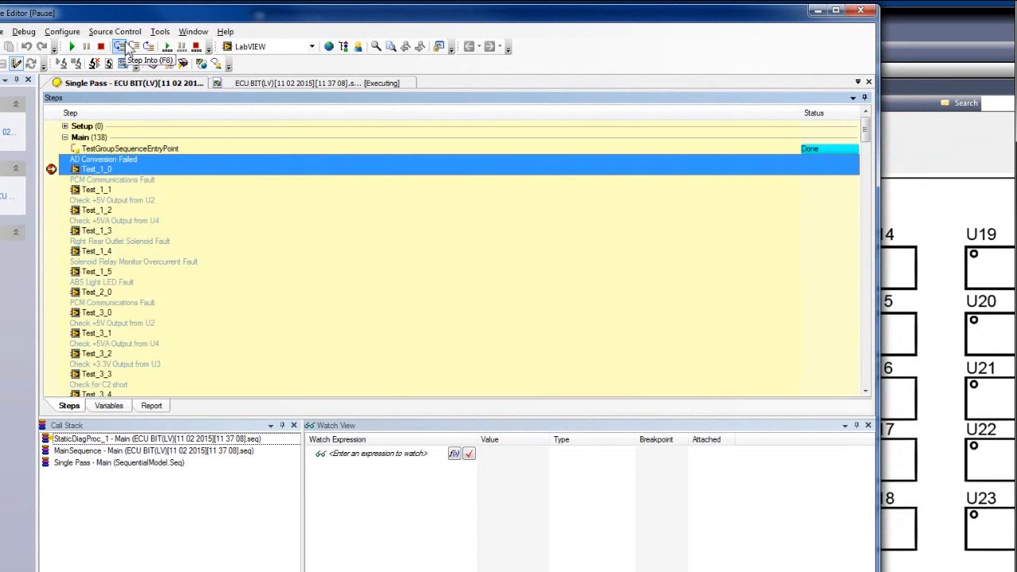
{"action": "left_click", "coordinate": [134, 46]}
{"action": "left_click", "coordinate": [134, 46]}
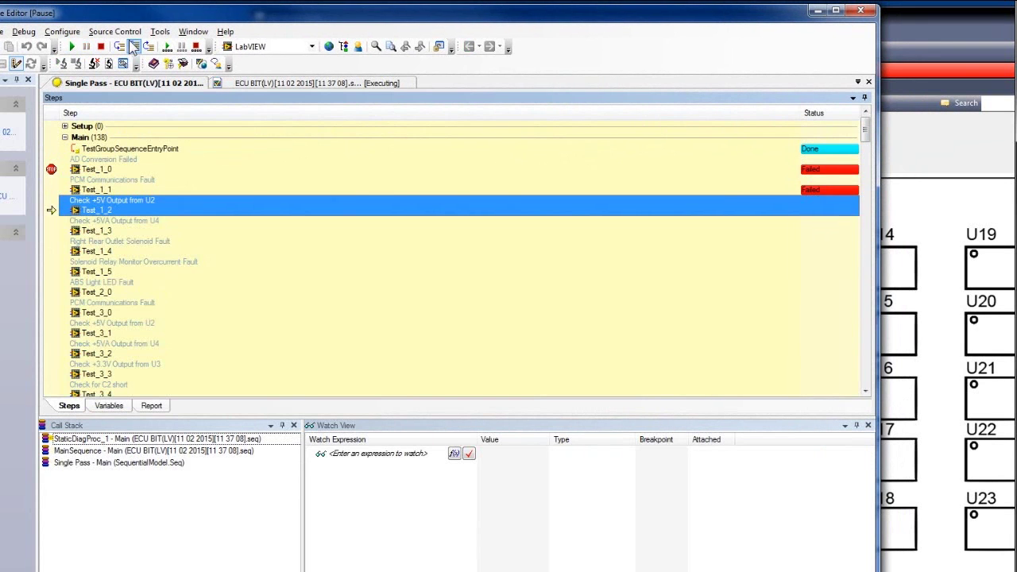
{"action": "left_click", "coordinate": [134, 46]}
{"action": "left_click", "coordinate": [957, 19]}
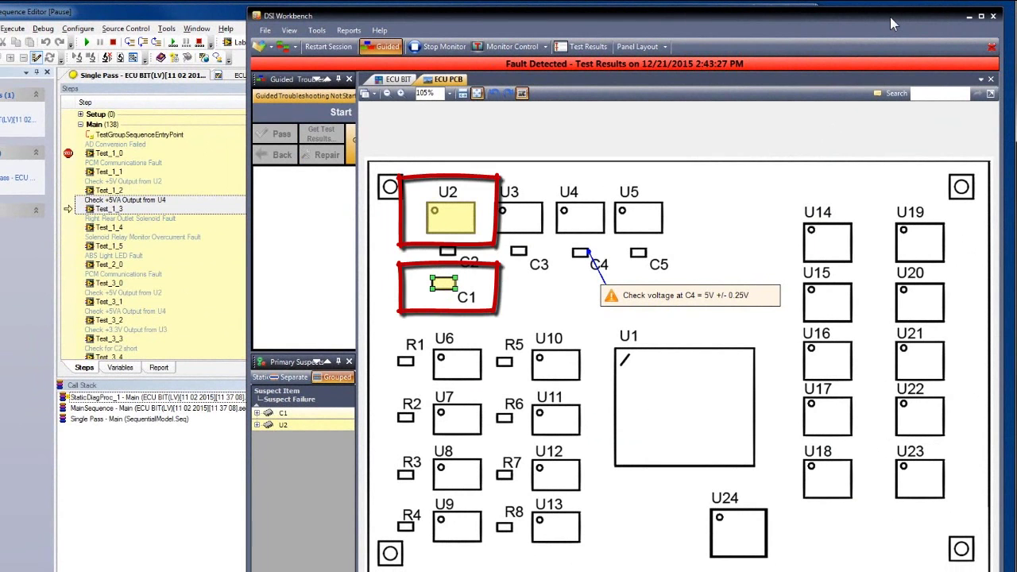
- Return to TestStand, run the paused diagnostic sequence to completion with its ATML report, and switch back to DSI Workbench
{"action": "left_click", "coordinate": [191, 16]}
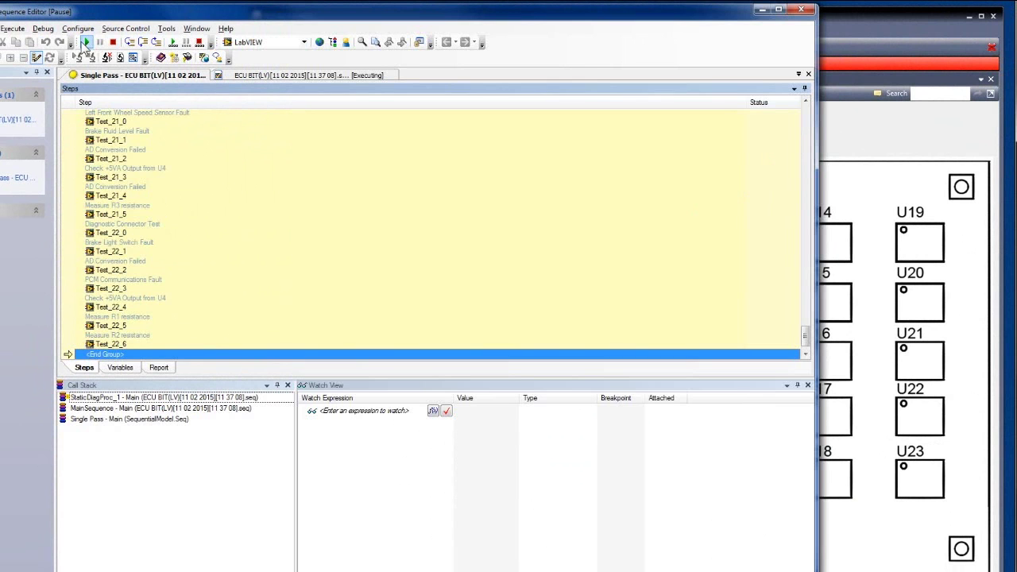
{"action": "left_click", "coordinate": [85, 42]}
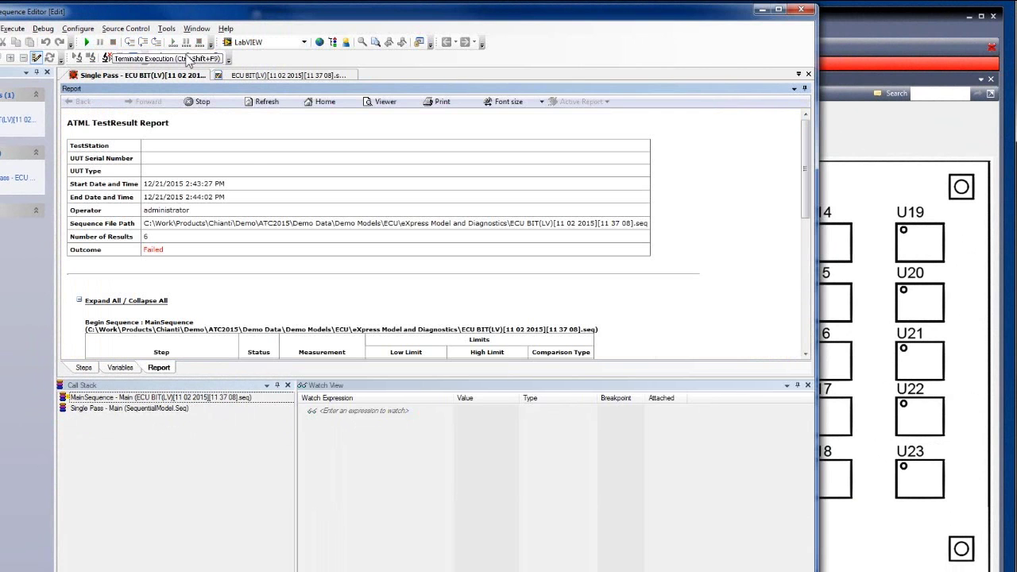
{"action": "left_click", "coordinate": [873, 34]}
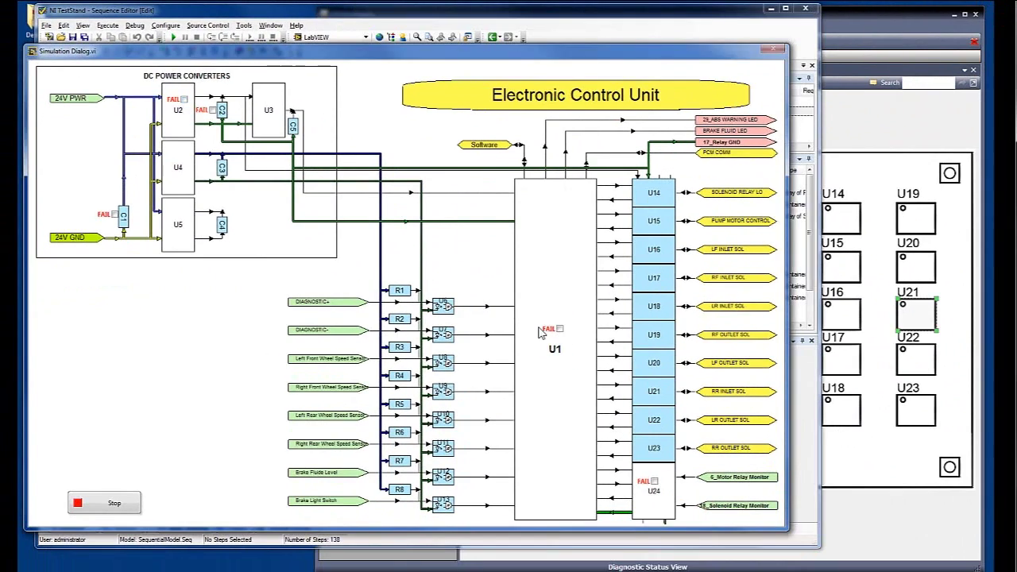
- Mark U1 as failed in the Electronic Control Unit simulation, run the diagnostic sequence in TestStand, and view the suspects in DSI Workbench
{"action": "left_click", "coordinate": [560, 329]}
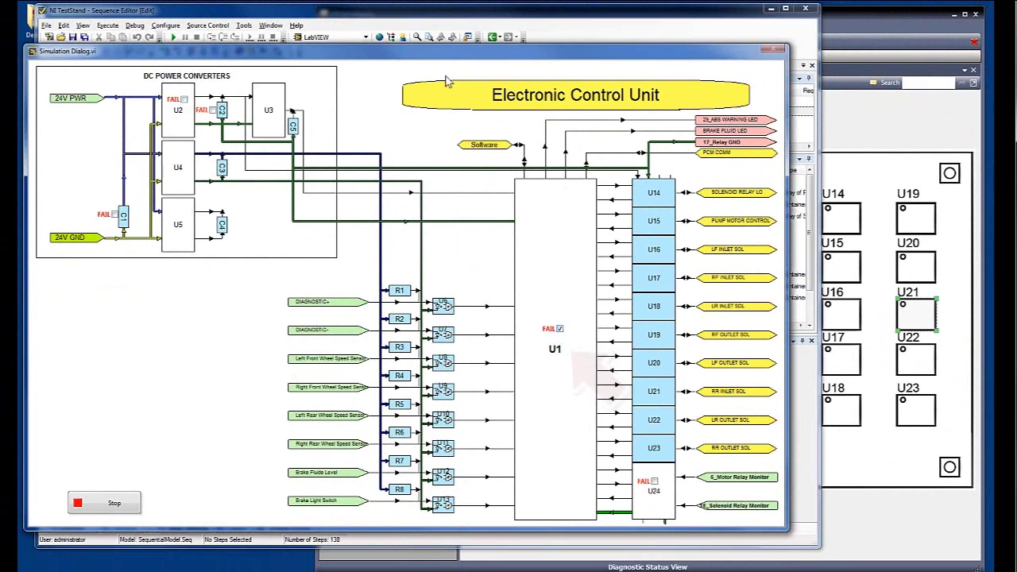
{"action": "left_click", "coordinate": [408, 16]}
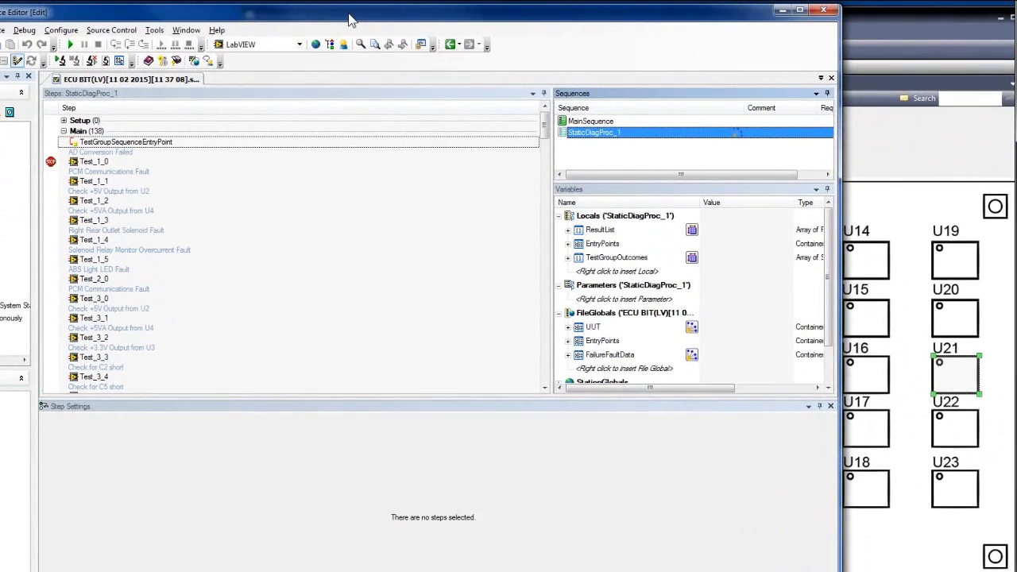
{"action": "left_click", "coordinate": [54, 45]}
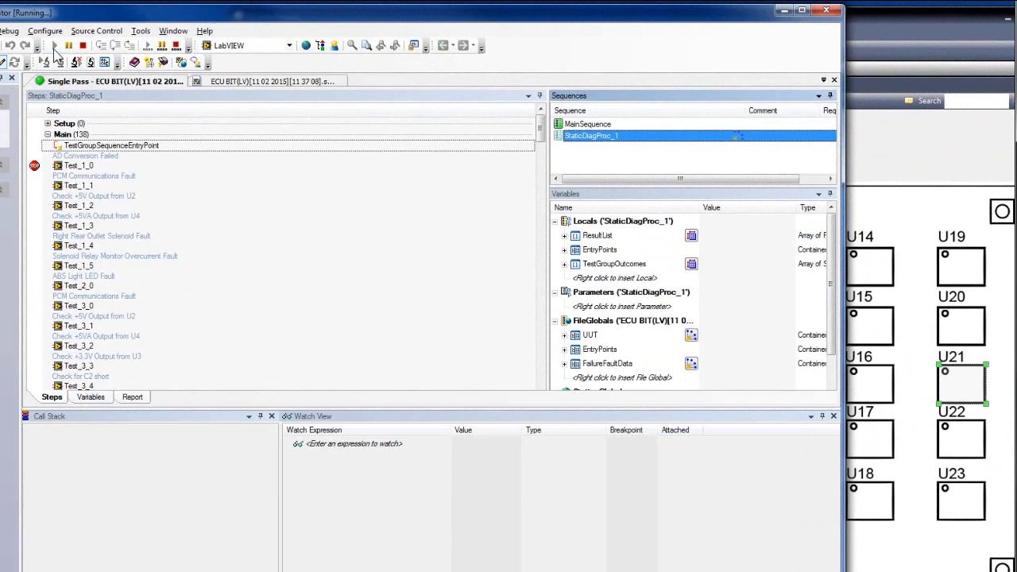
{"action": "left_click", "coordinate": [55, 46]}
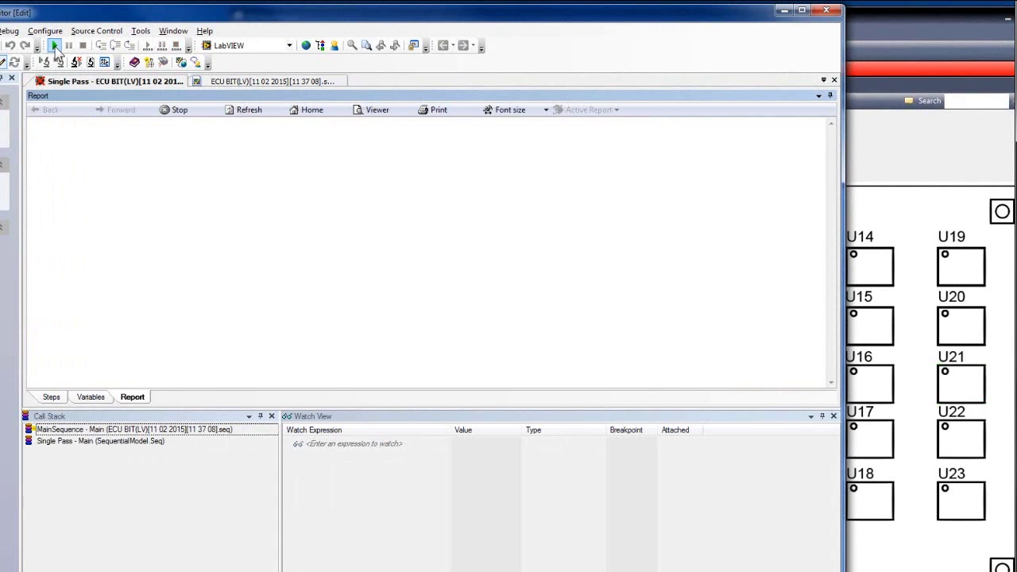
{"action": "left_click", "coordinate": [901, 24]}
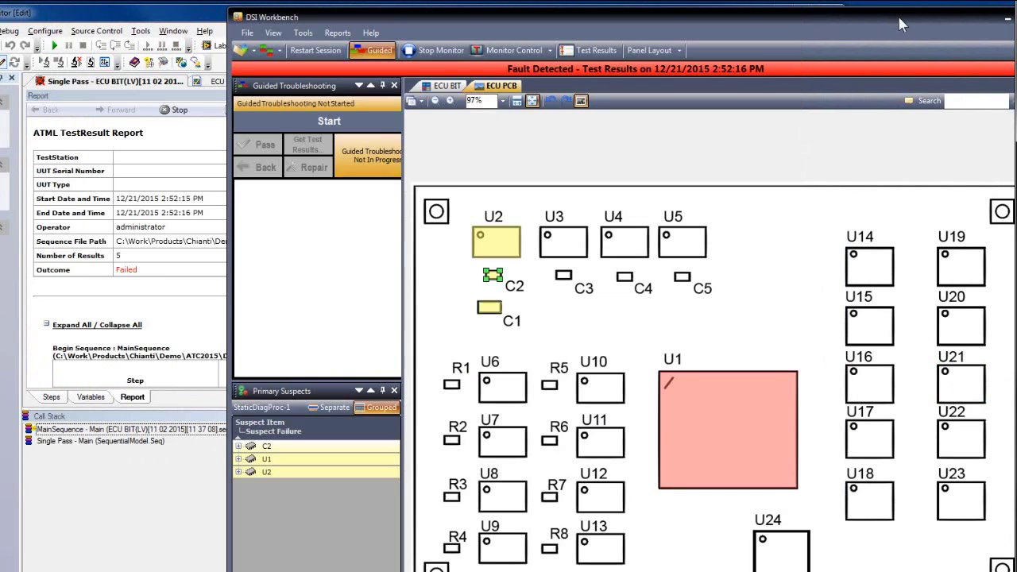